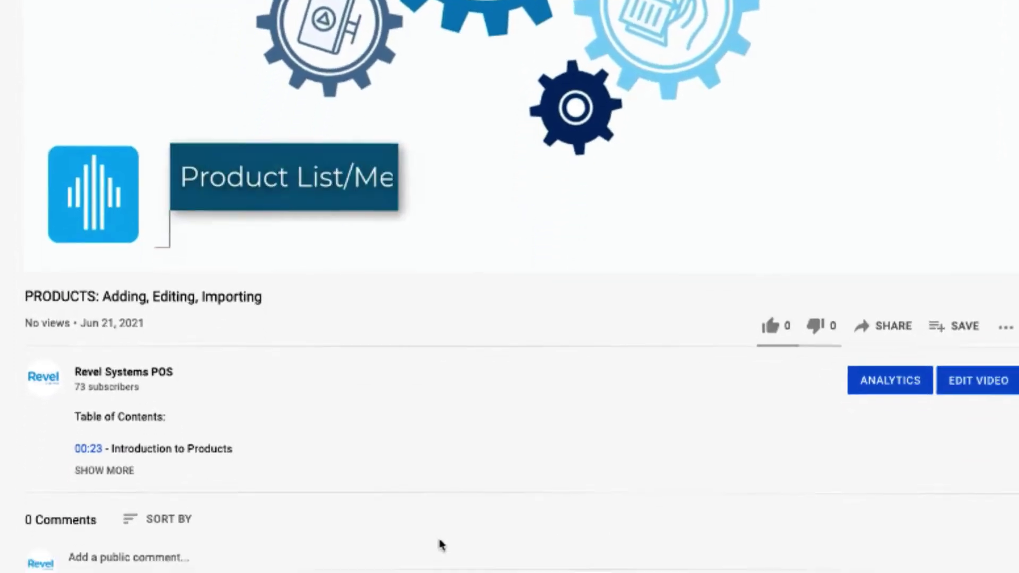
# Expand the YouTube video description to reveal its full table of contents
pyautogui.click(116, 470)
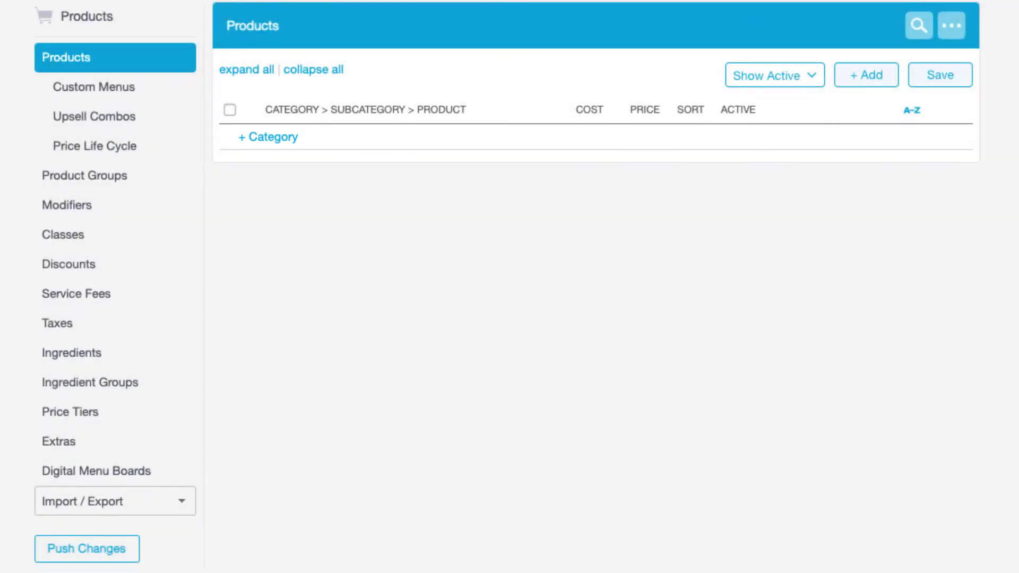
# Create categories Breakfast, Lunch and Dinner with sort order 1 to 3
pyautogui.click(470, 135)
pyautogui.write('Breakfast')
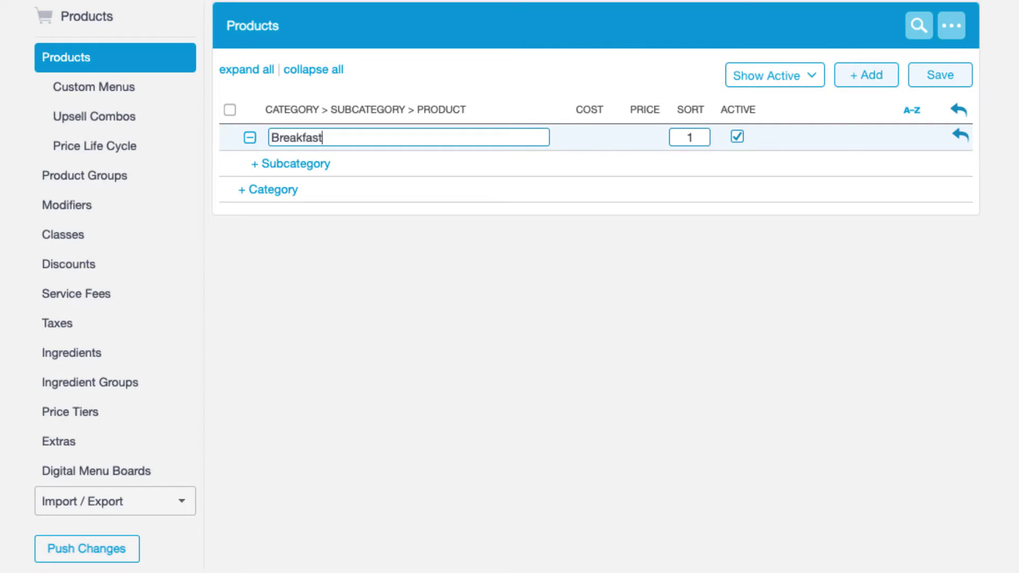
pyautogui.click(274, 193)
pyautogui.click(685, 190)
pyautogui.click(394, 191)
pyautogui.write('Lunch')
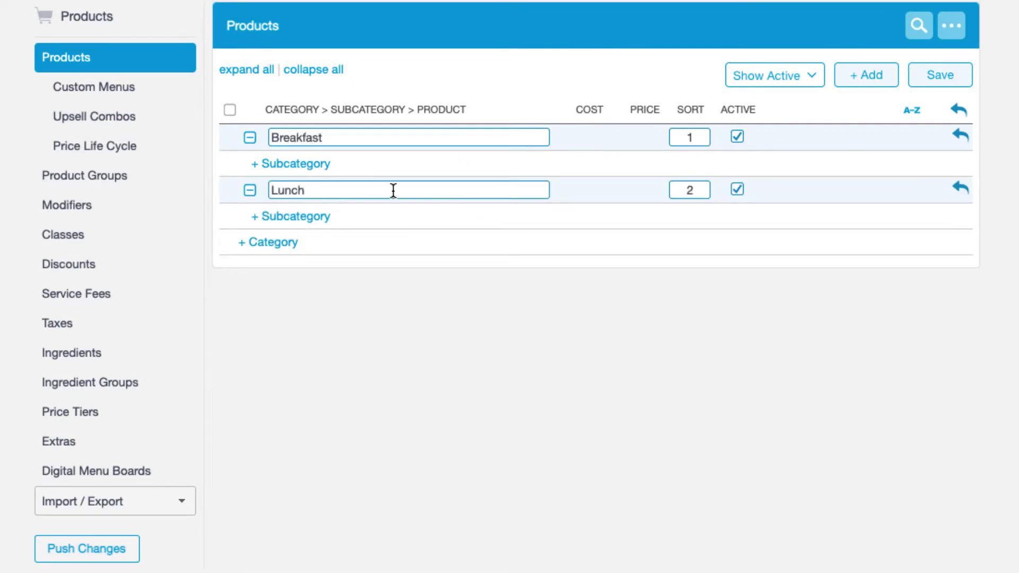
pyautogui.press('Return')
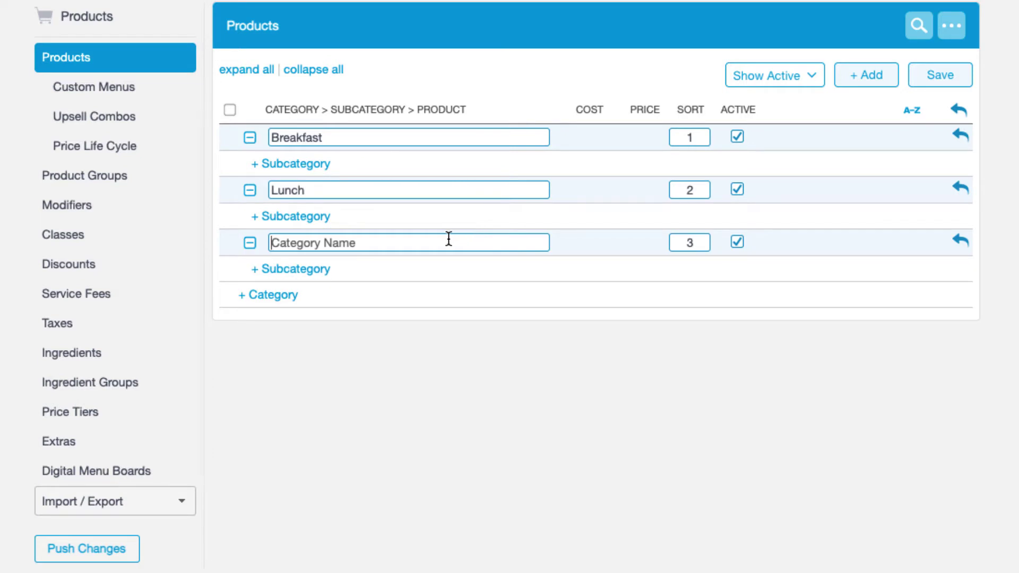
pyautogui.write('Dinner')
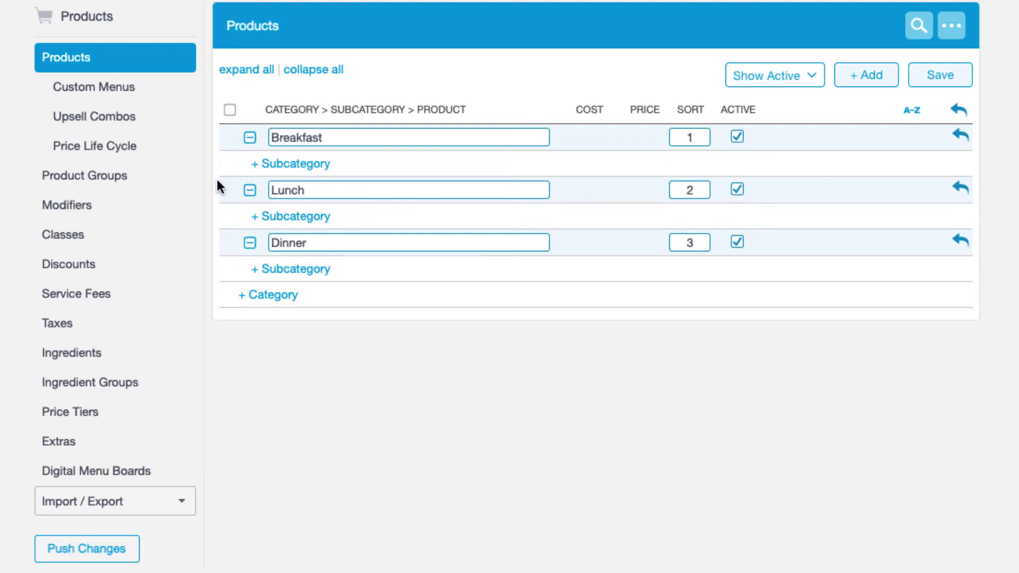
# Add a subcategory named Breakfast under the Breakfast category
pyautogui.click(306, 170)
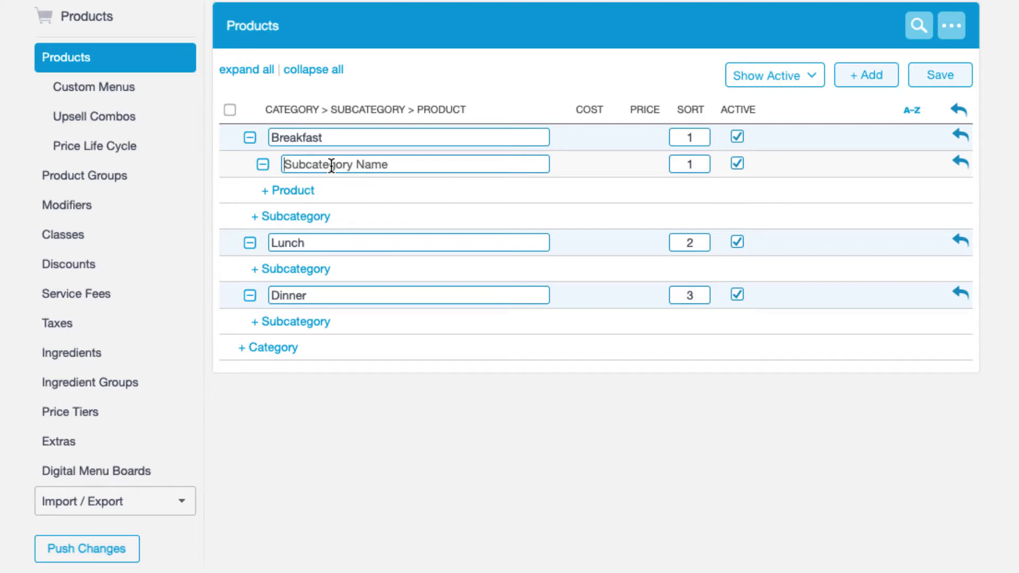
pyautogui.write('Brea')
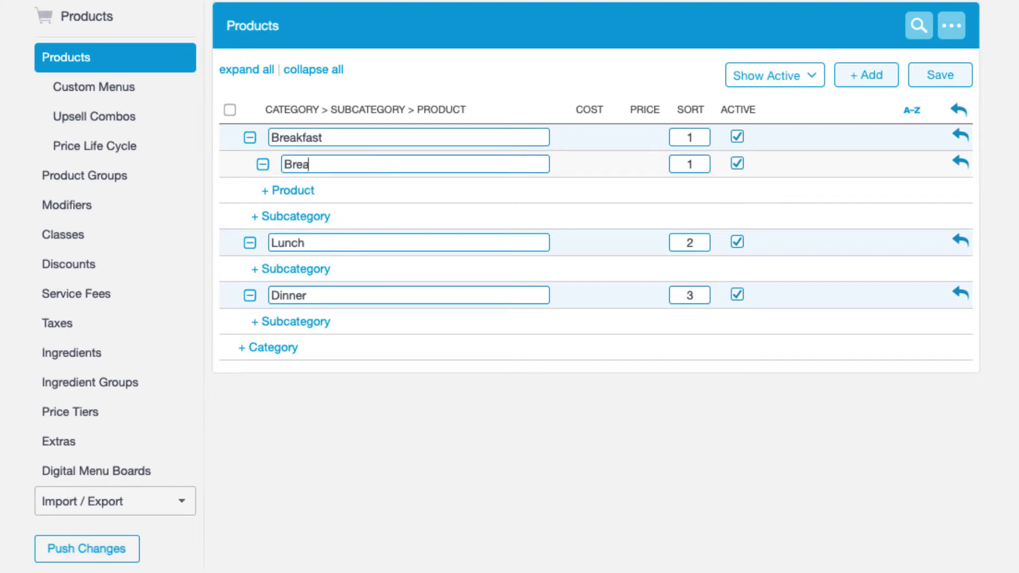
pyautogui.write('kfast')
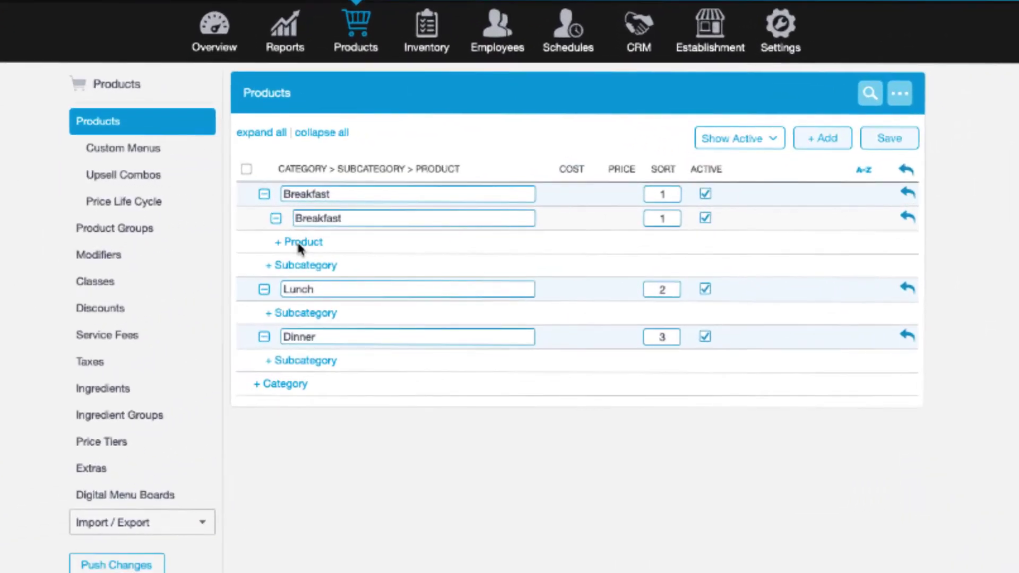
# Add product 2 Pancakes + Meat with cost 3.5 and price 7.00
pyautogui.click(447, 222)
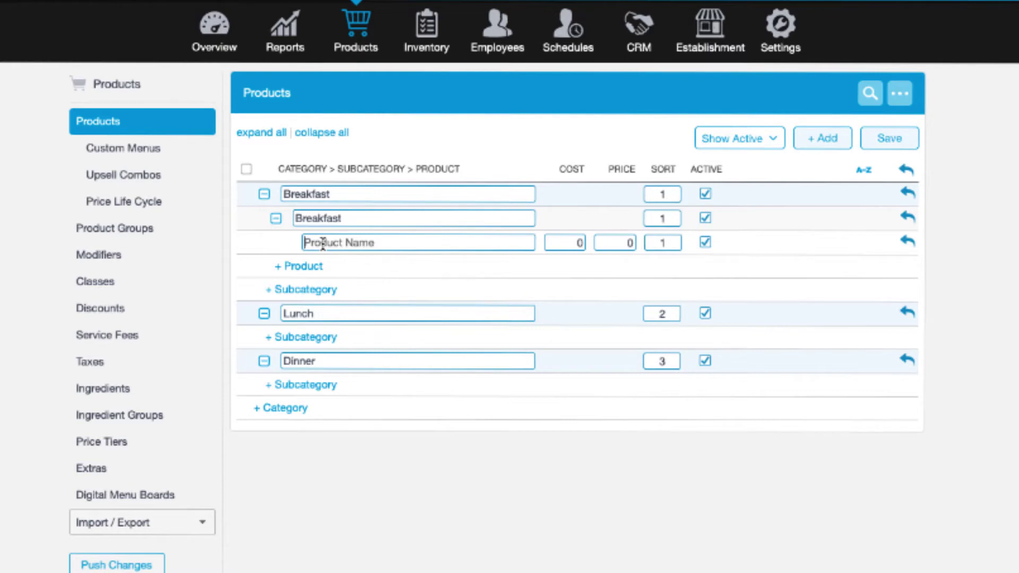
pyautogui.write('2 P')
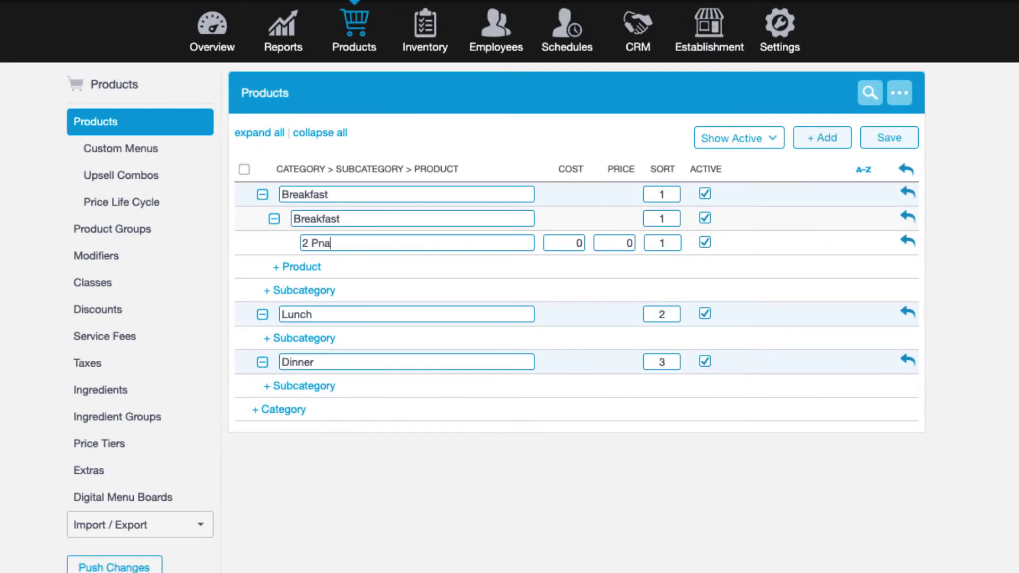
pyautogui.press('BackSpace')
pyautogui.press('BackSpace')
pyautogui.write('ancakes + Meat')
pyautogui.press('Tab')
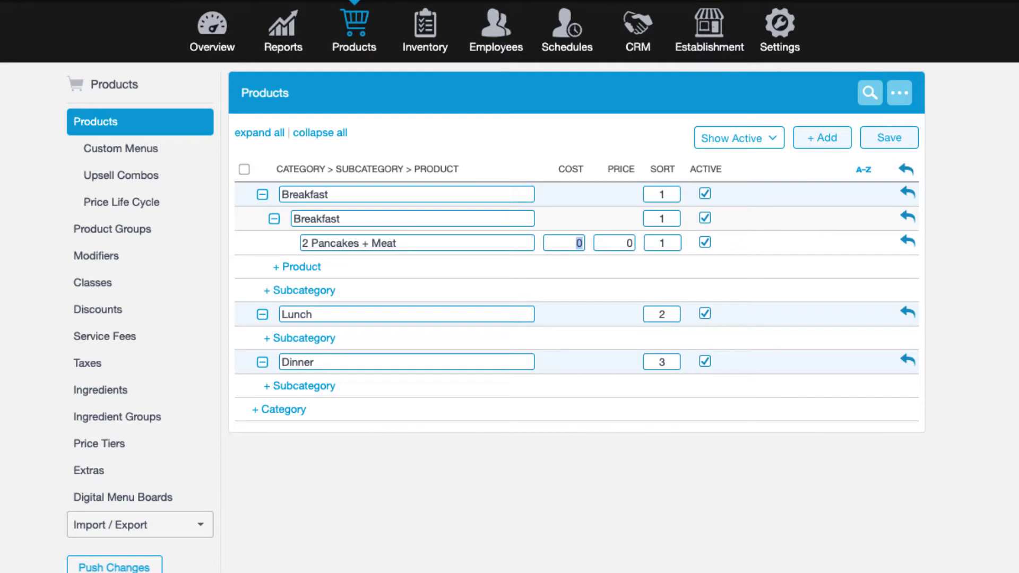
pyautogui.write('3.5')
pyautogui.press('Tab')
pyautogui.write('7.00')
pyautogui.press('Tab')
# Add Stack of Pancakes with cost 2.50, and re-sort so it comes first
pyautogui.click(300, 267)
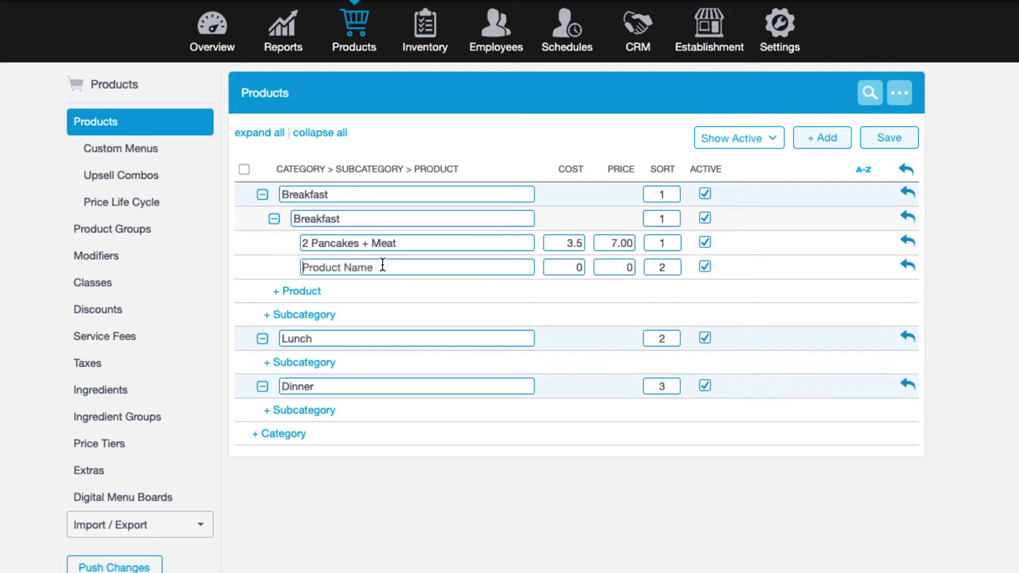
pyautogui.write('Stack of ')
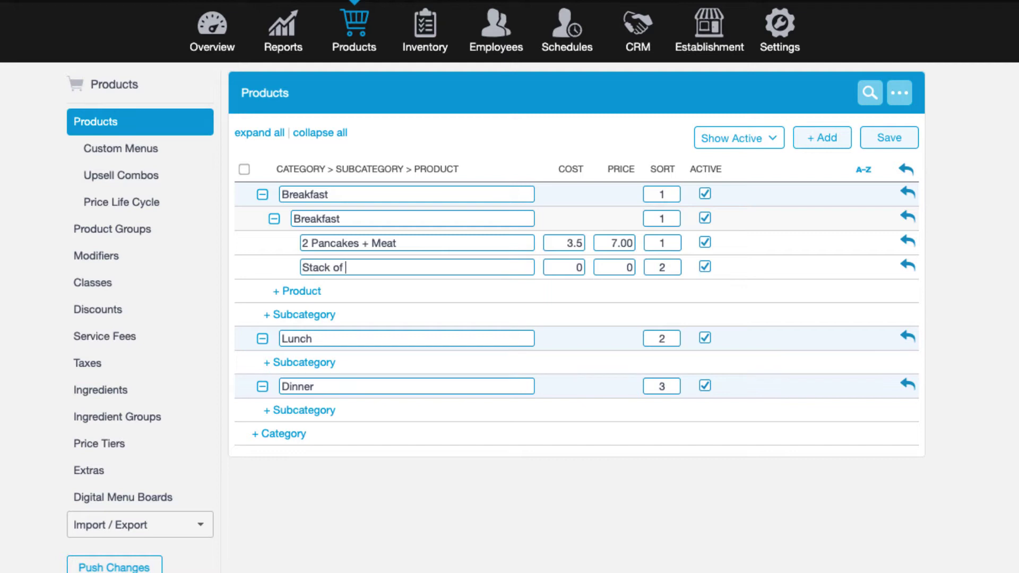
pyautogui.write('Pancakes')
pyautogui.click(567, 267)
pyautogui.doubleClick(567, 267)
pyautogui.write('2.50')
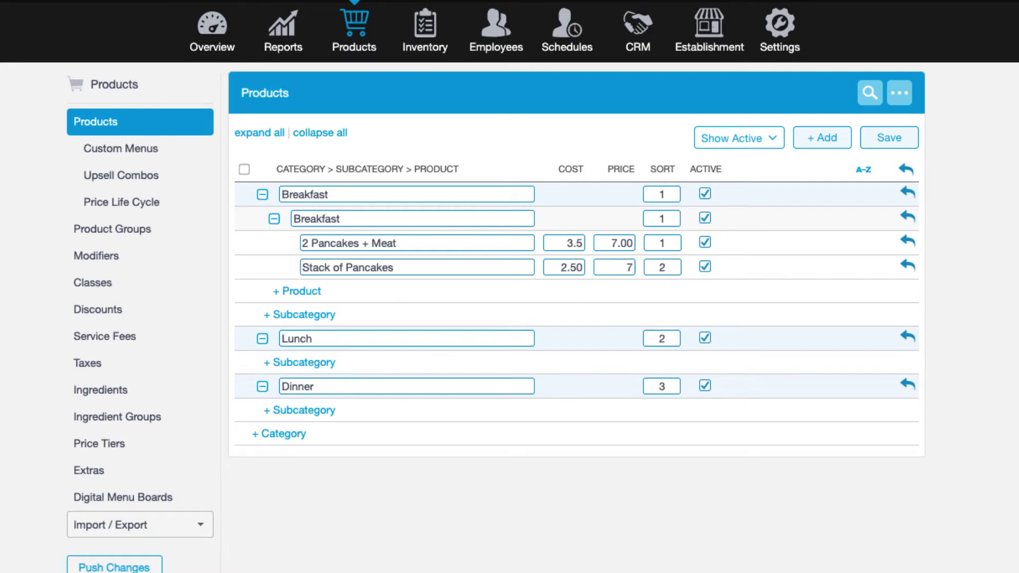
pyautogui.doubleClick(671, 245)
pyautogui.write('2')
pyautogui.write('1')
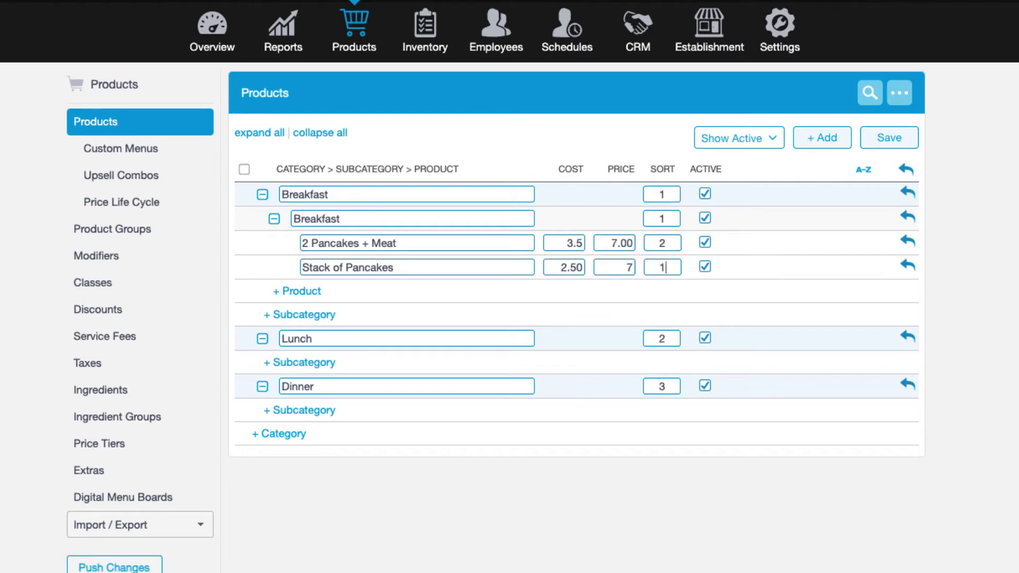
# Save the Breakfast products, then sort them A–Z so 2 Pancakes + Meat is first
pyautogui.click(880, 138)
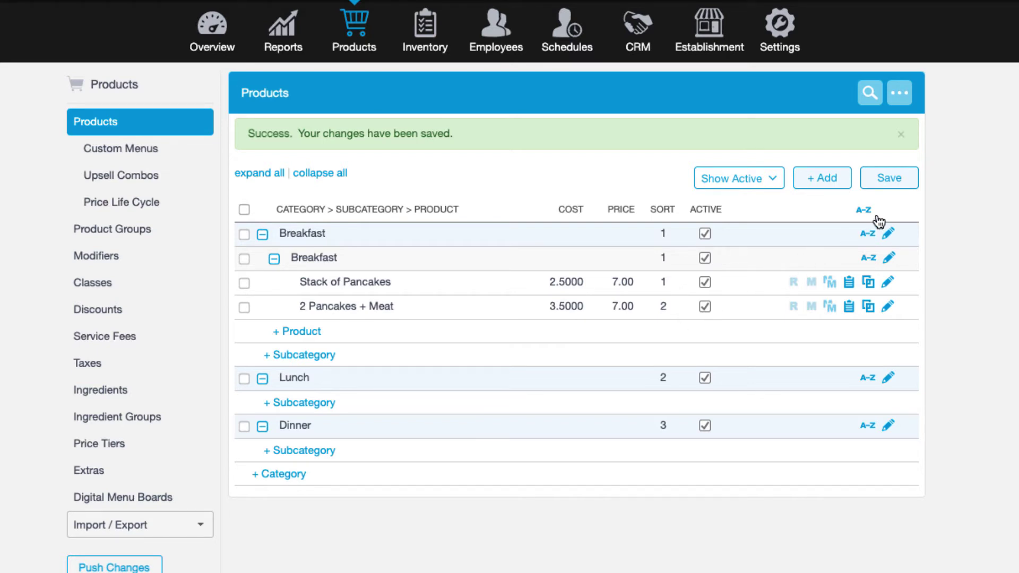
pyautogui.click(868, 258)
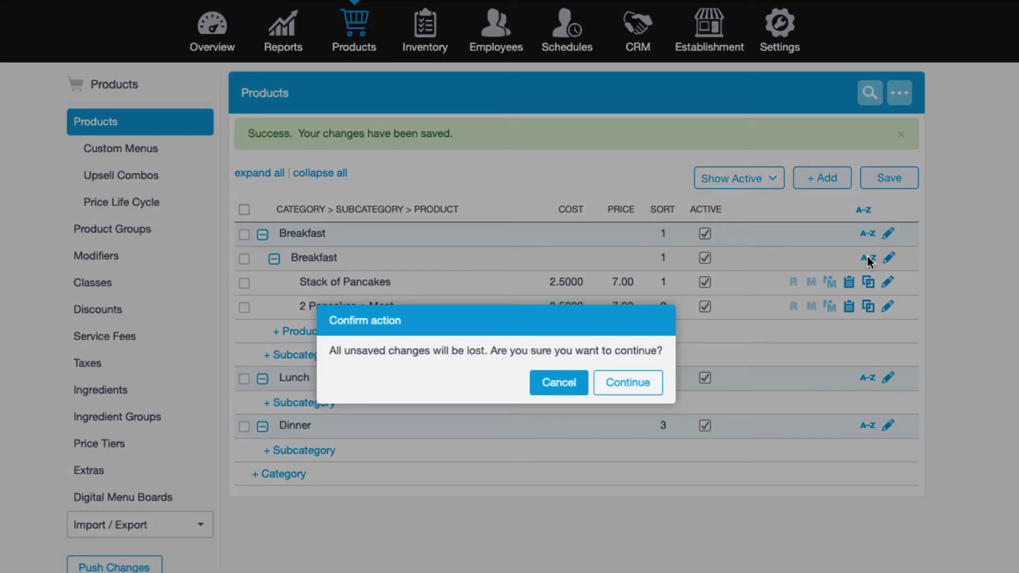
pyautogui.click(627, 383)
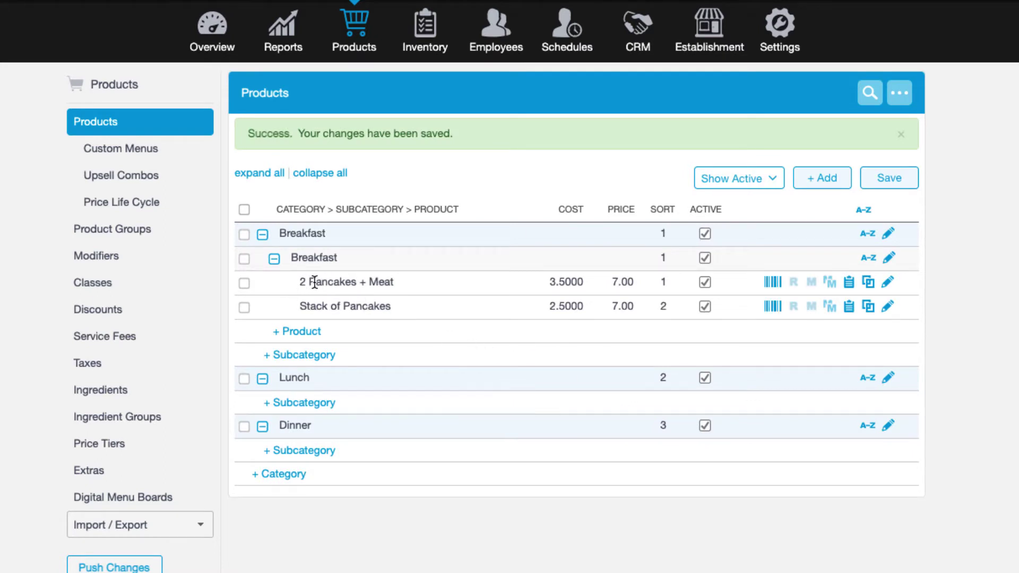
# Toggle Stack of Pancakes' Active box, save, and reopen the row for editing
pyautogui.click(707, 313)
pyautogui.click(705, 308)
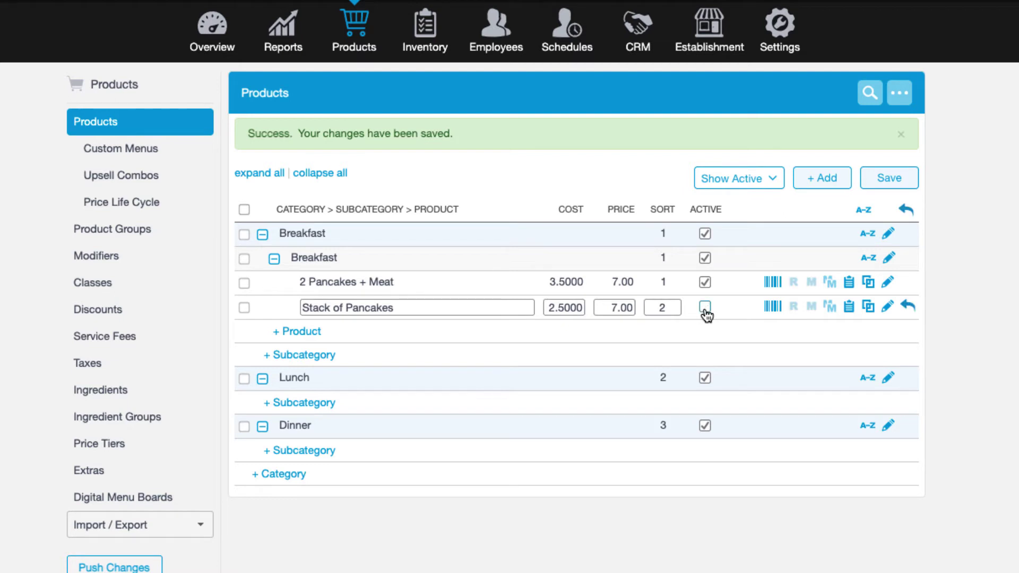
pyautogui.click(883, 185)
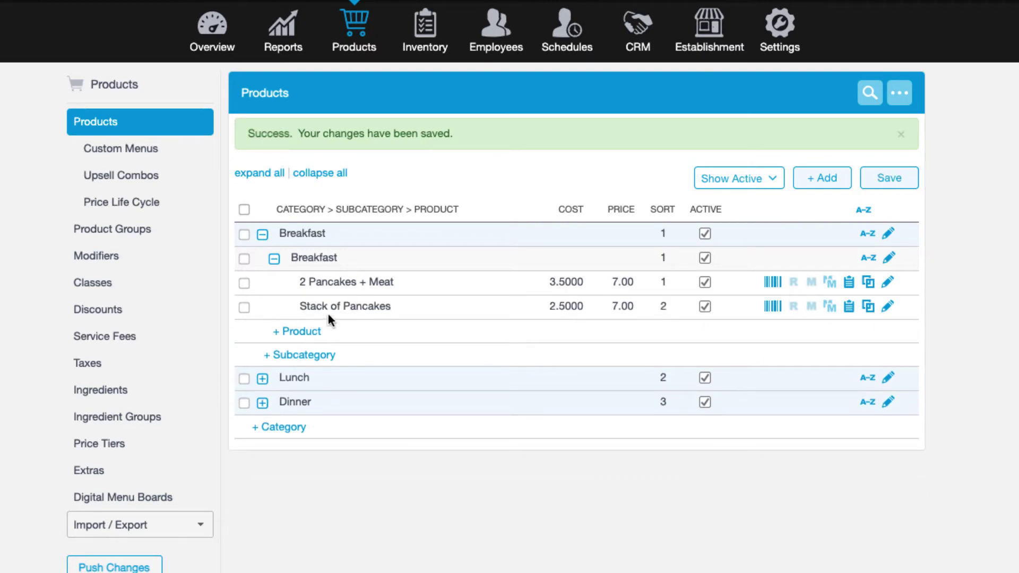
pyautogui.click(387, 308)
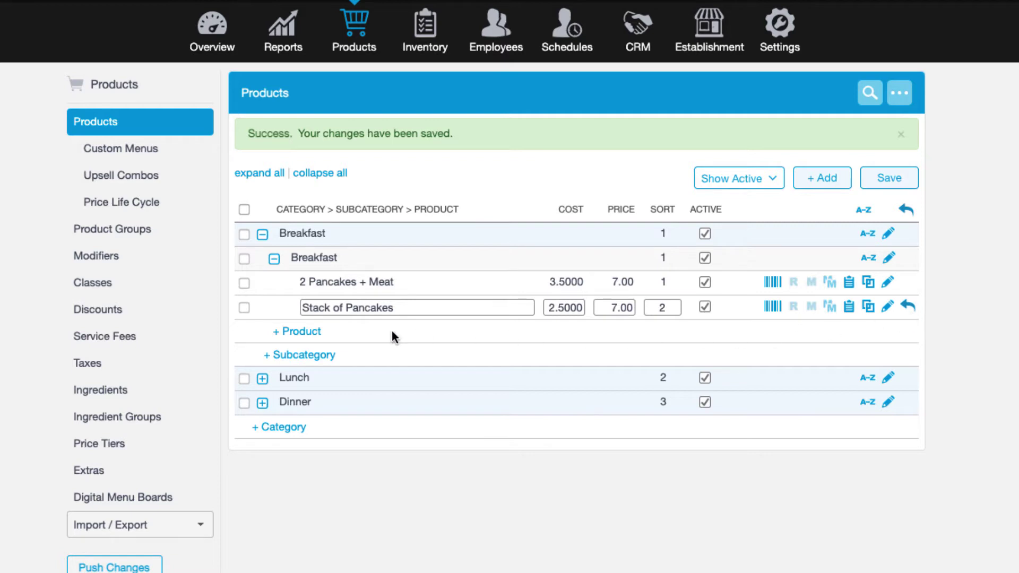
# Start a Sausage Egg & Cheese Croissant row, then undo it and the Stack of Pancakes edit
pyautogui.click(301, 332)
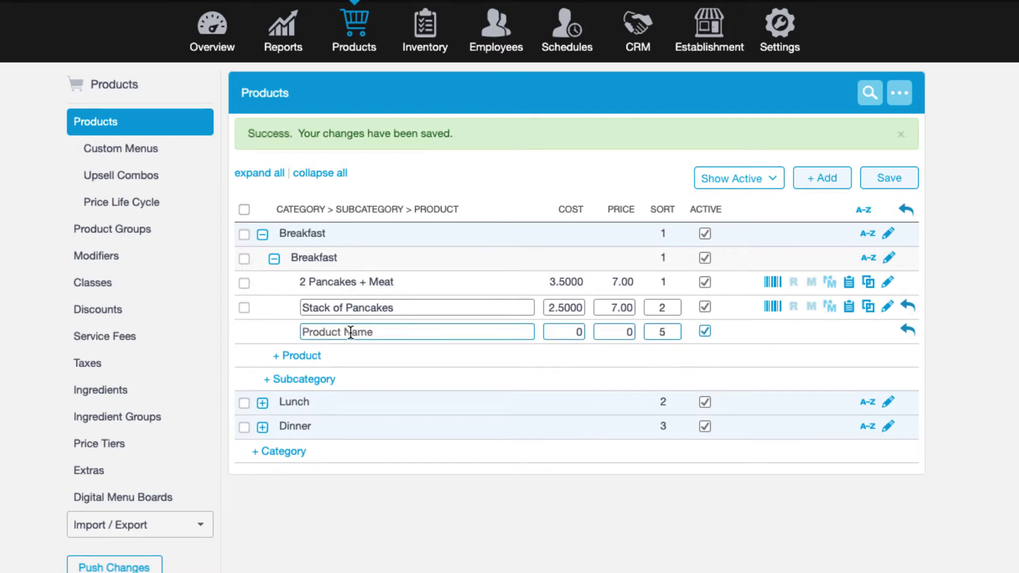
pyautogui.write('Sausage Egg & Cheese Croissant')
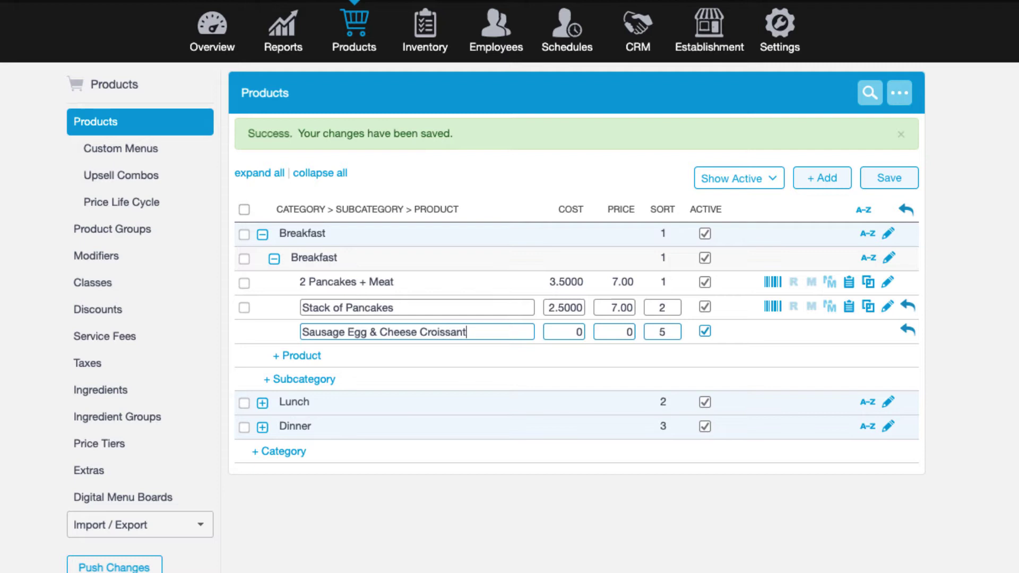
pyautogui.click(907, 333)
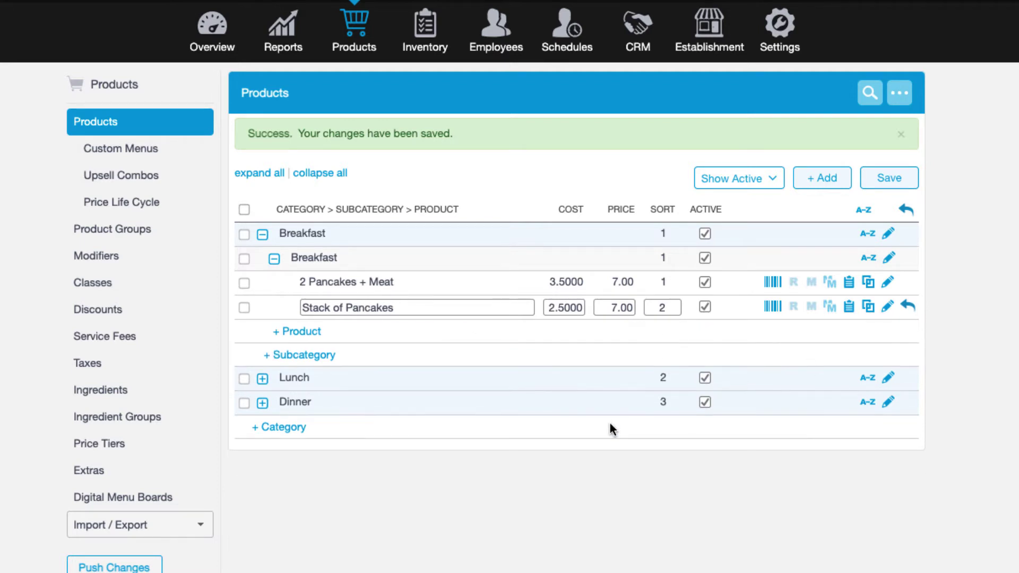
pyautogui.click(909, 308)
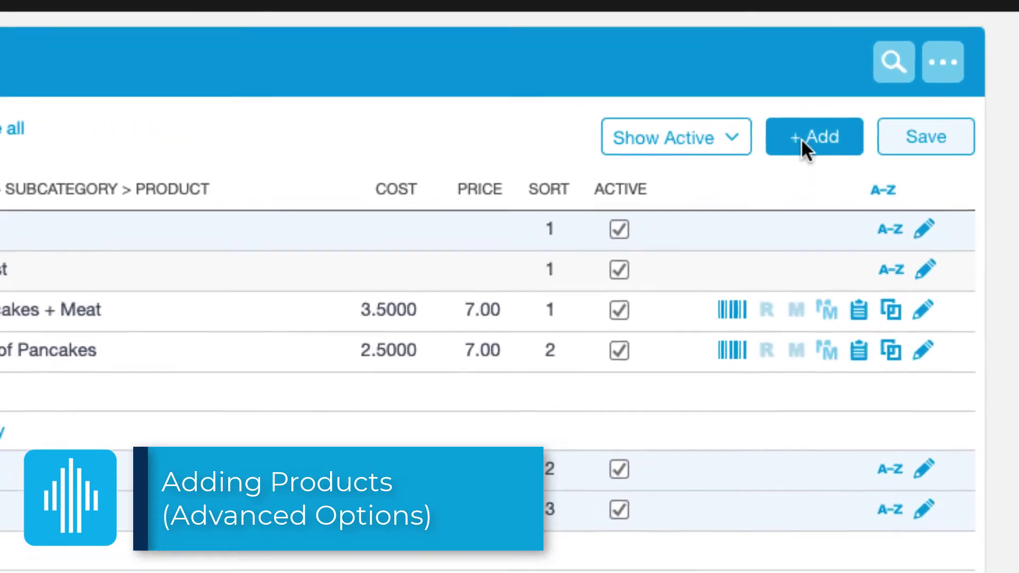
# Start a basic new product named Breakfast Sandwich with price 2.50 and cost 6
pyautogui.click(816, 146)
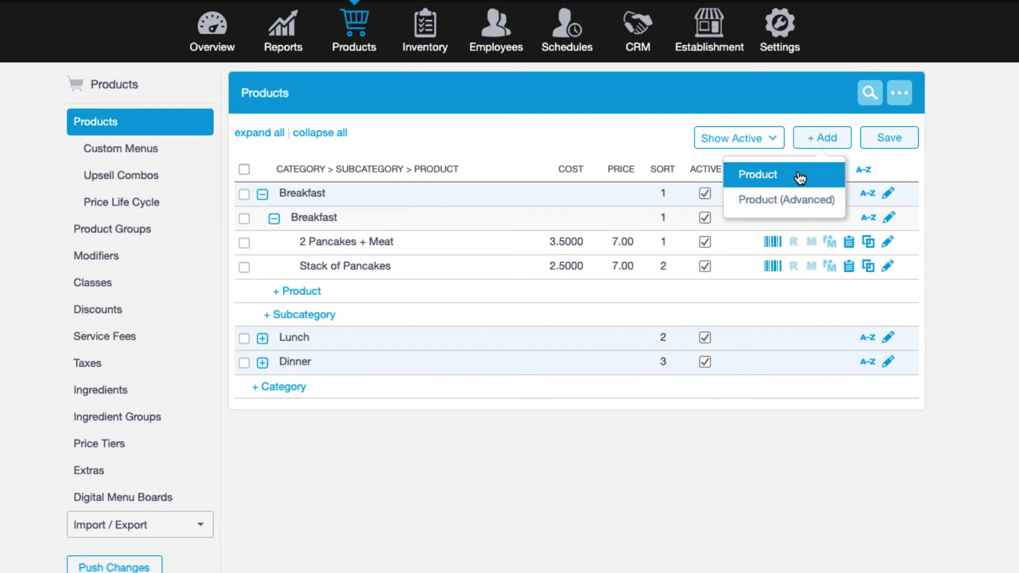
pyautogui.click(799, 179)
pyautogui.write('Breakfast Sandwich')
pyautogui.click(291, 212)
pyautogui.write('3.50')
pyautogui.press('Tab')
pyautogui.write('6')
pyautogui.click(330, 209)
pyautogui.write('2.50')
pyautogui.press('Tab')
# Assign Breakfast Sandwich to the Breakfast category and expand Inventory Details
pyautogui.click(584, 215)
pyautogui.click(590, 282)
pyautogui.click(900, 343)
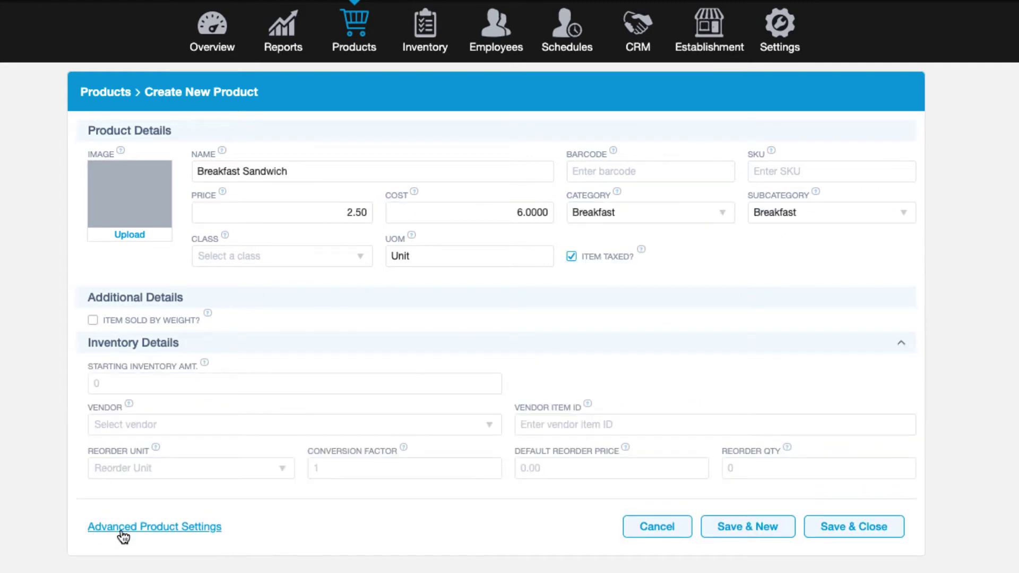
# Close the Breakfast Sandwich form and start an advanced product named Breakfast Burrito
pyautogui.click(843, 532)
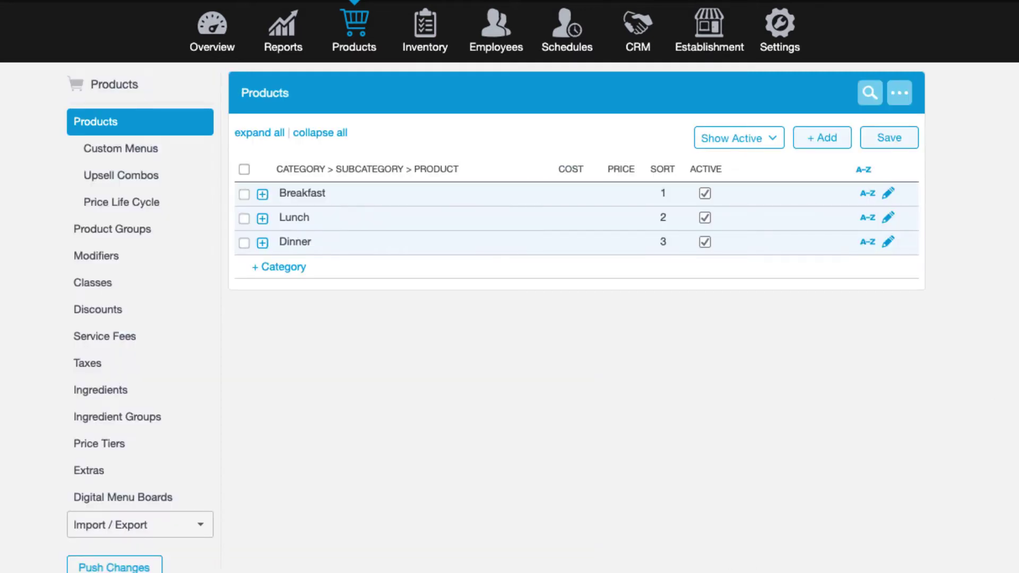
pyautogui.click(830, 139)
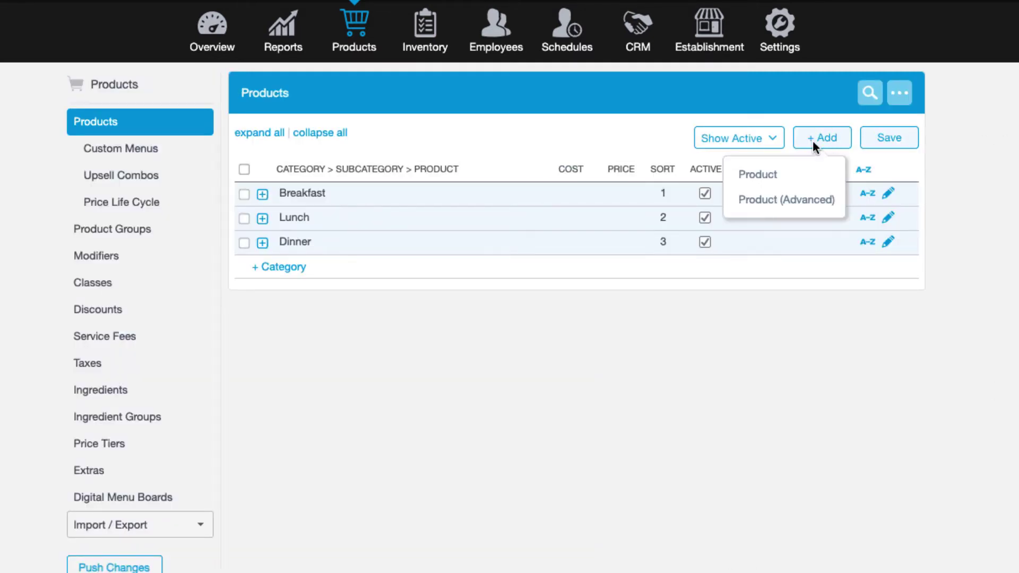
pyautogui.click(770, 206)
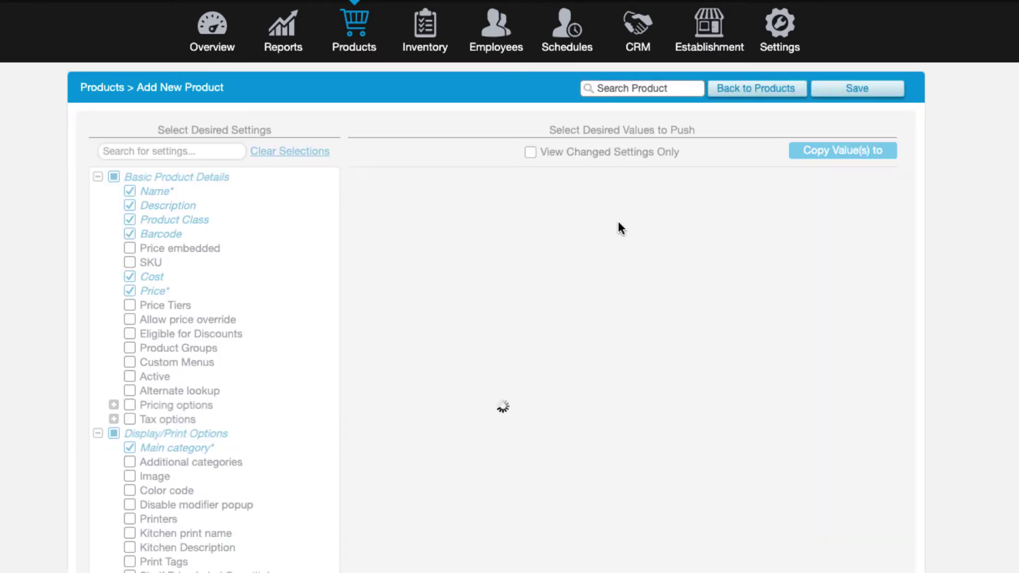
pyautogui.click(603, 218)
pyautogui.write('Breakfast')
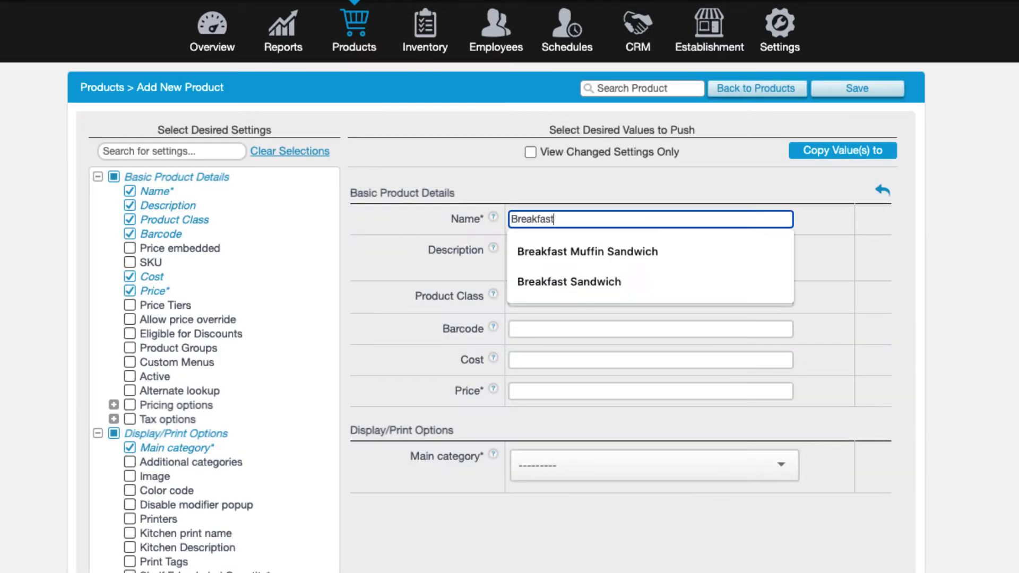
pyautogui.write(' Burrito')
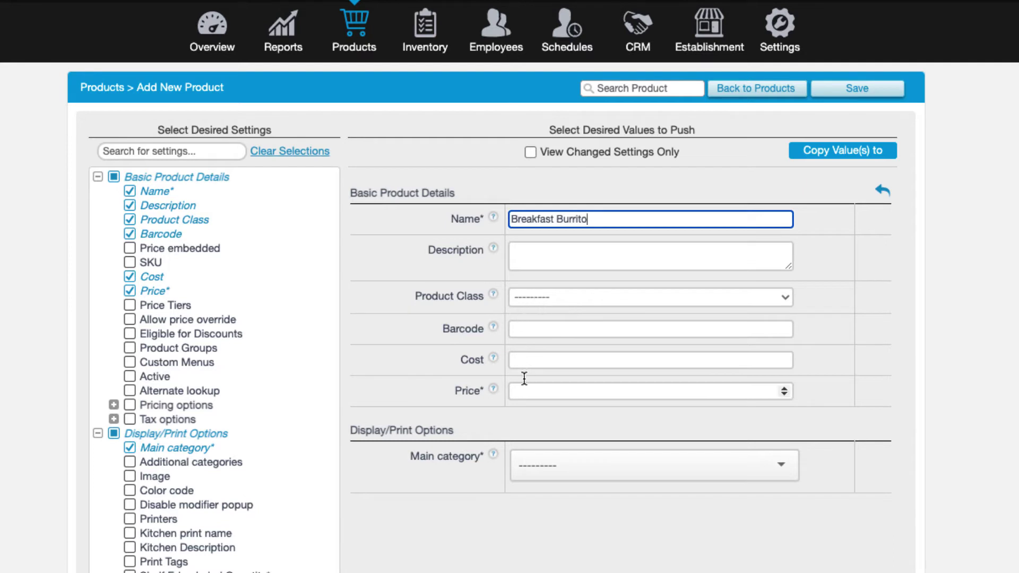
# Set Breakfast Burrito's main category to Breakfast/Breakfast, cost 2.75, price 6.50, and save
pyautogui.click(543, 475)
pyautogui.click(667, 492)
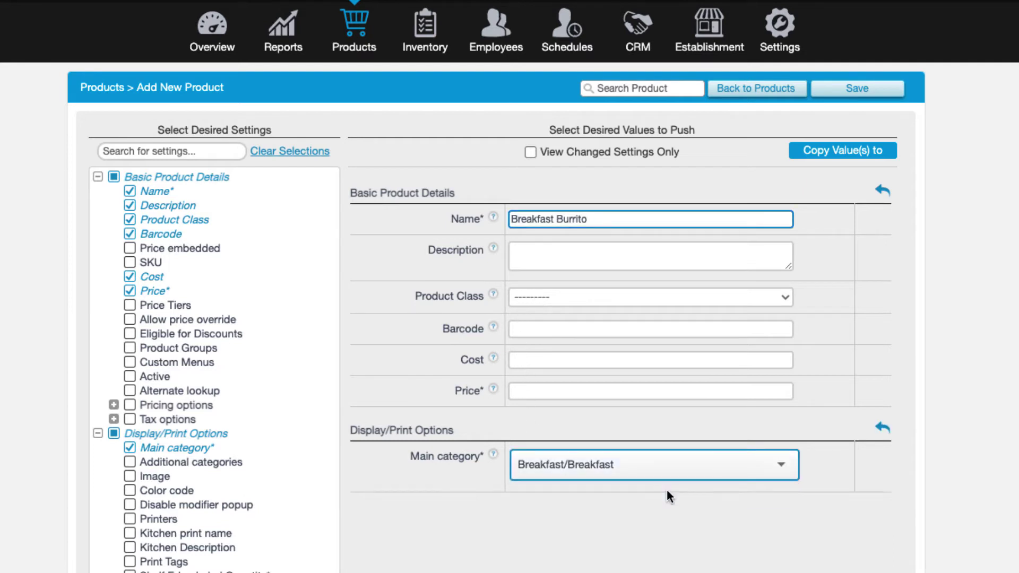
pyautogui.click(516, 359)
pyautogui.write('2.75')
pyautogui.press('Tab')
pyautogui.write('6.50')
pyautogui.click(863, 89)
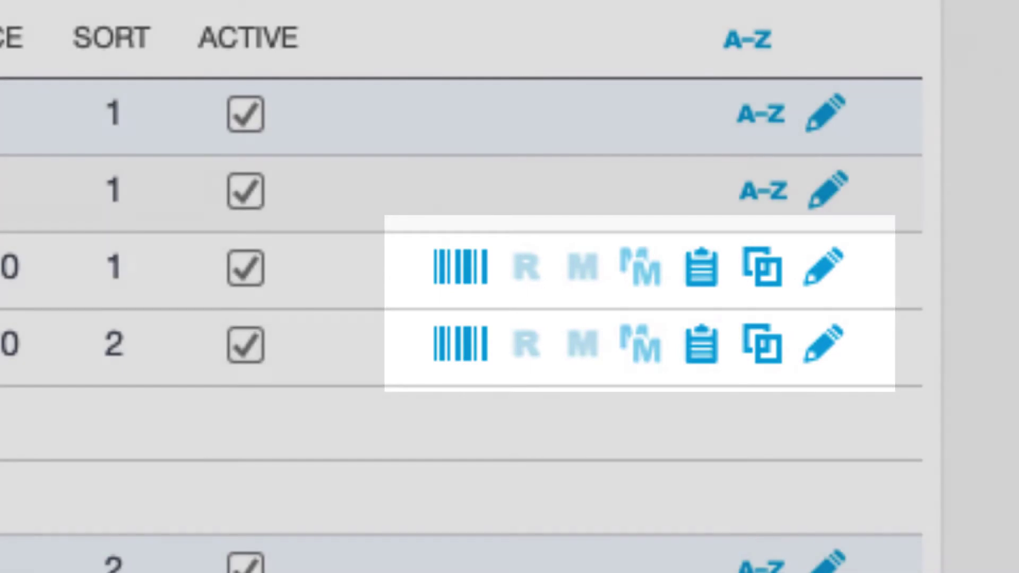
pyautogui.moveTo(484, 268)
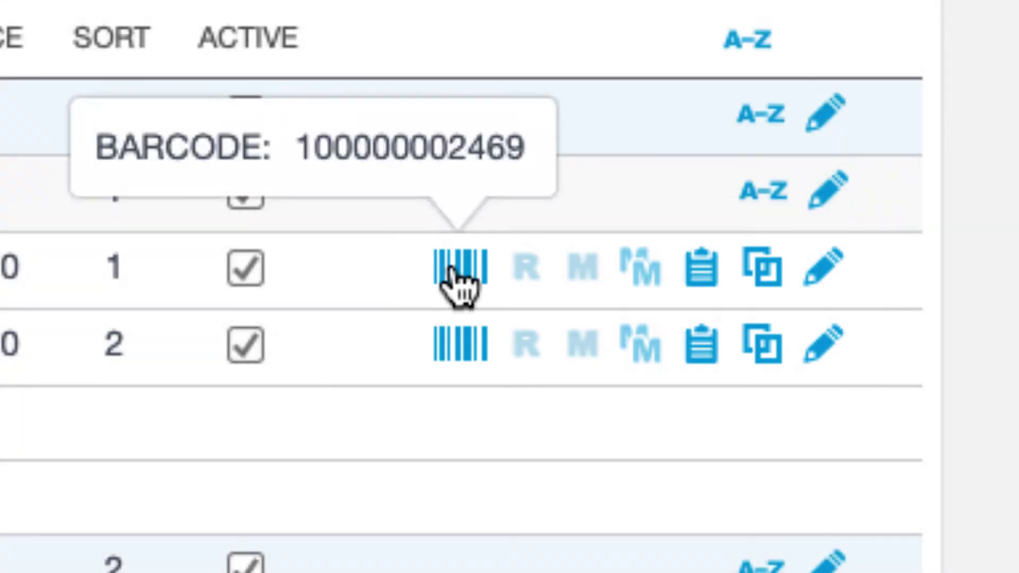
pyautogui.moveTo(460, 365)
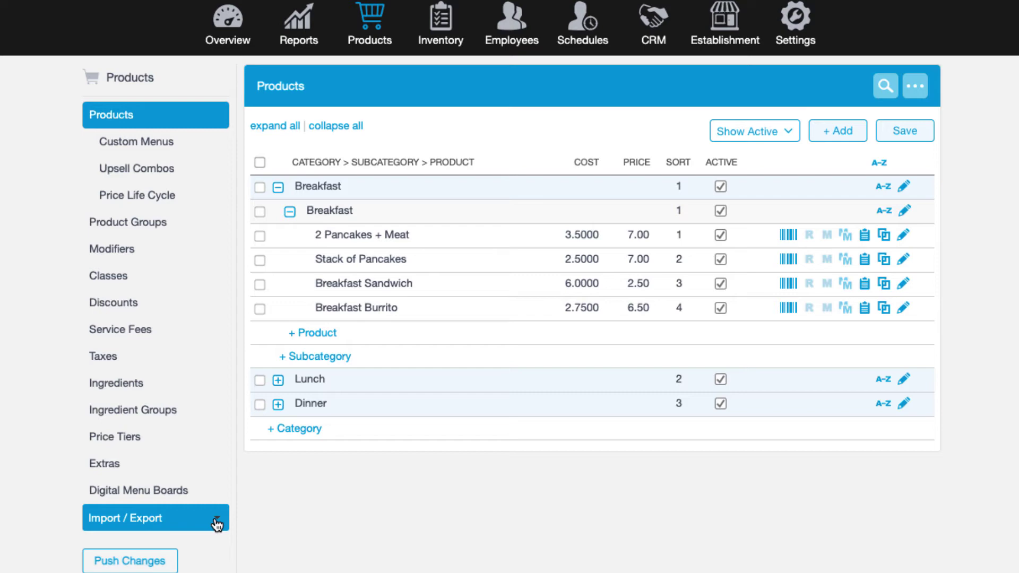
# Show the Import / Export dropdown in the Products sidebar
pyautogui.click(216, 525)
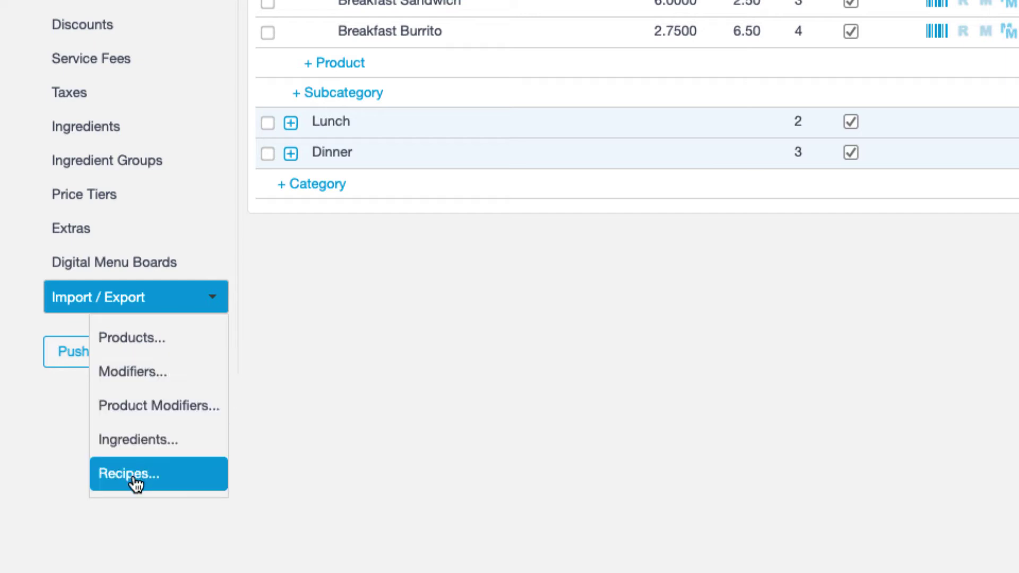
# Go to the Products import/export page and turn on Export Active Items Only
pyautogui.click(161, 338)
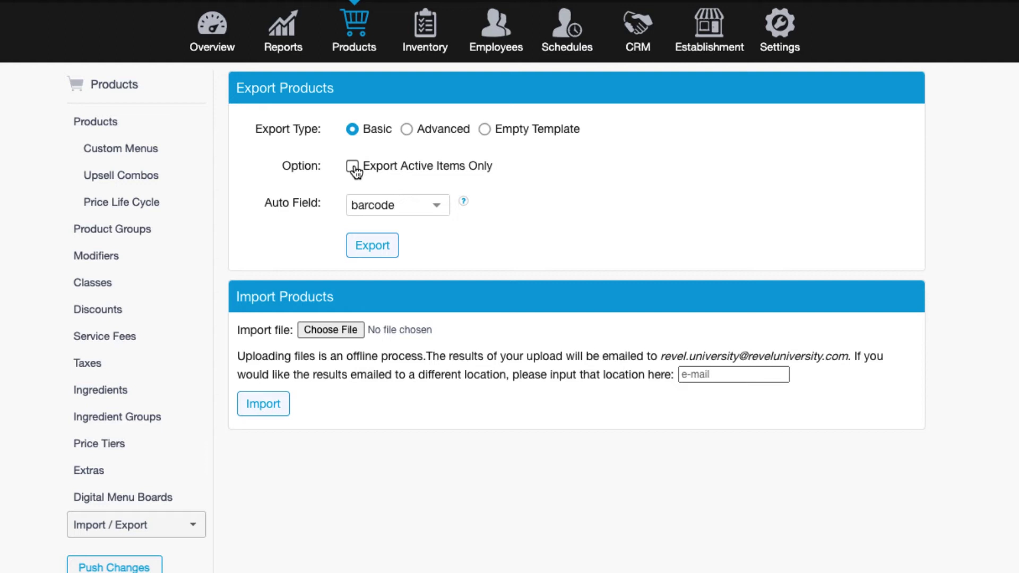
pyautogui.click(353, 168)
# Switch to Advanced export, add a Breakfast category filter, then clear it
pyautogui.click(406, 130)
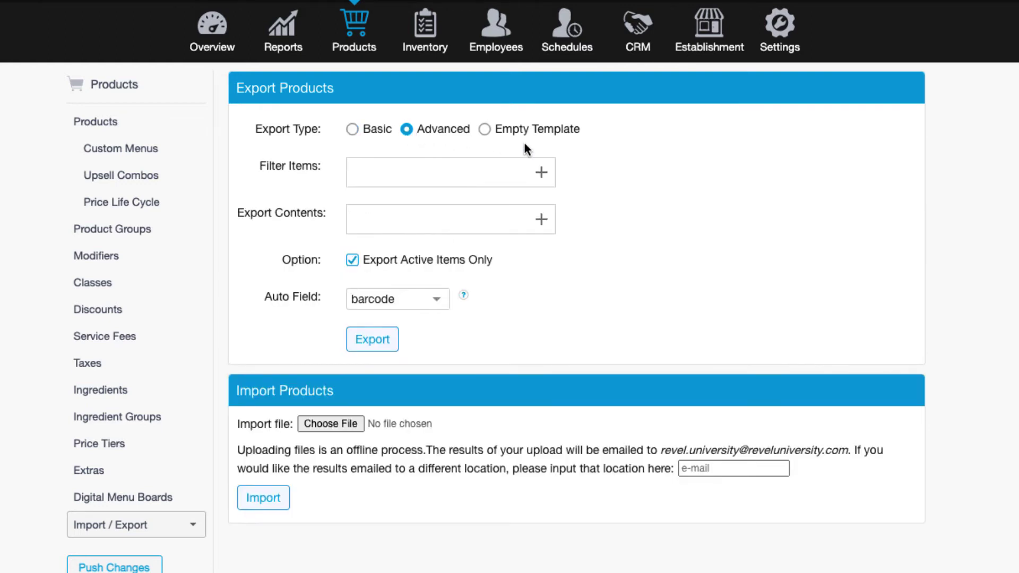
pyautogui.click(501, 173)
pyautogui.moveTo(432, 228)
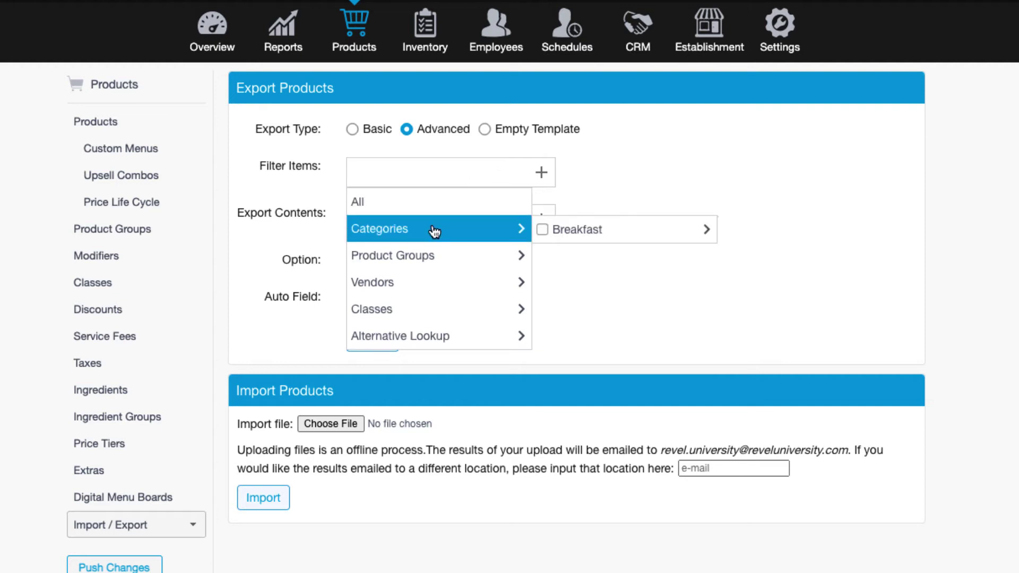
pyautogui.click(543, 230)
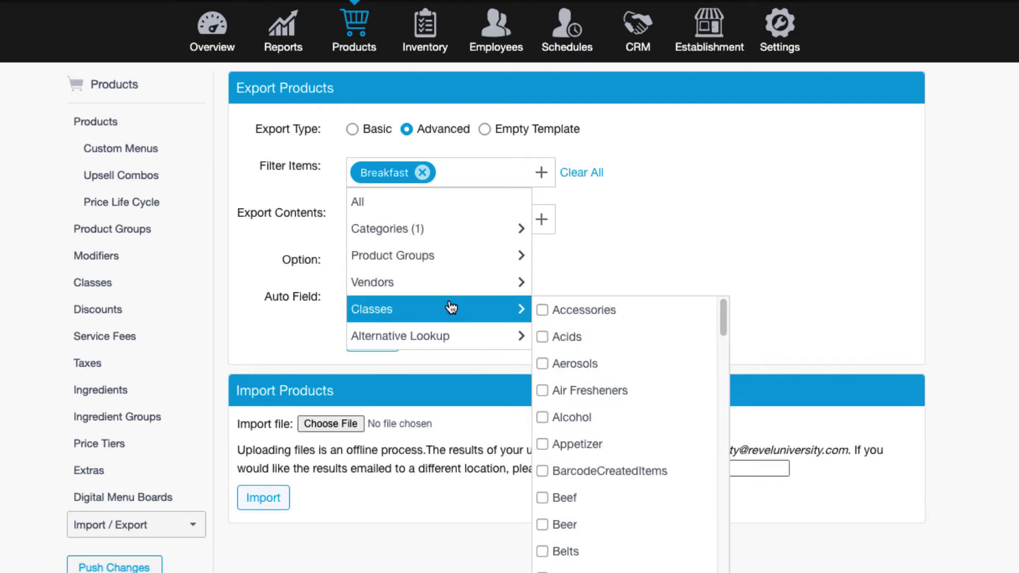
pyautogui.click(753, 180)
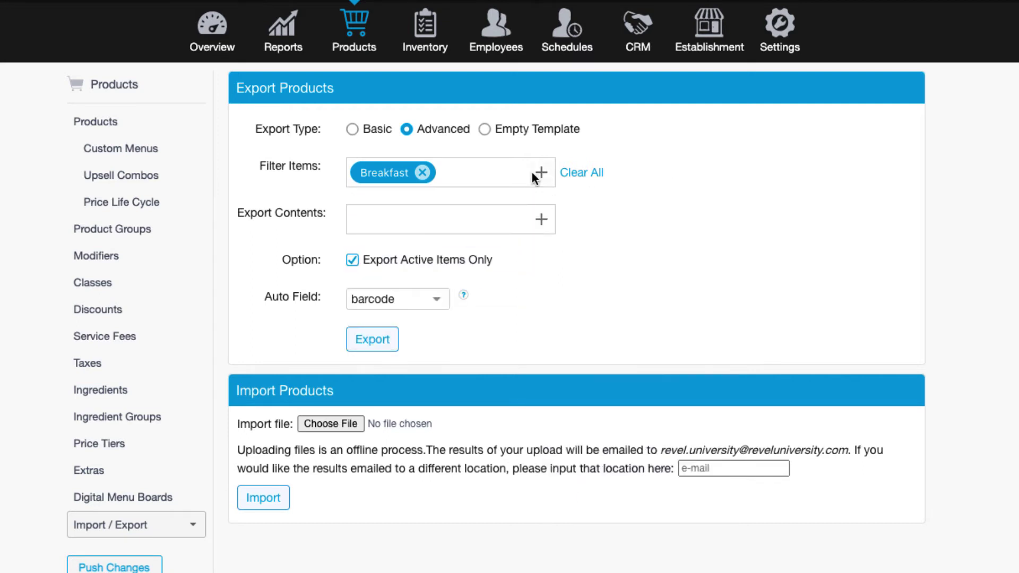
pyautogui.click(578, 173)
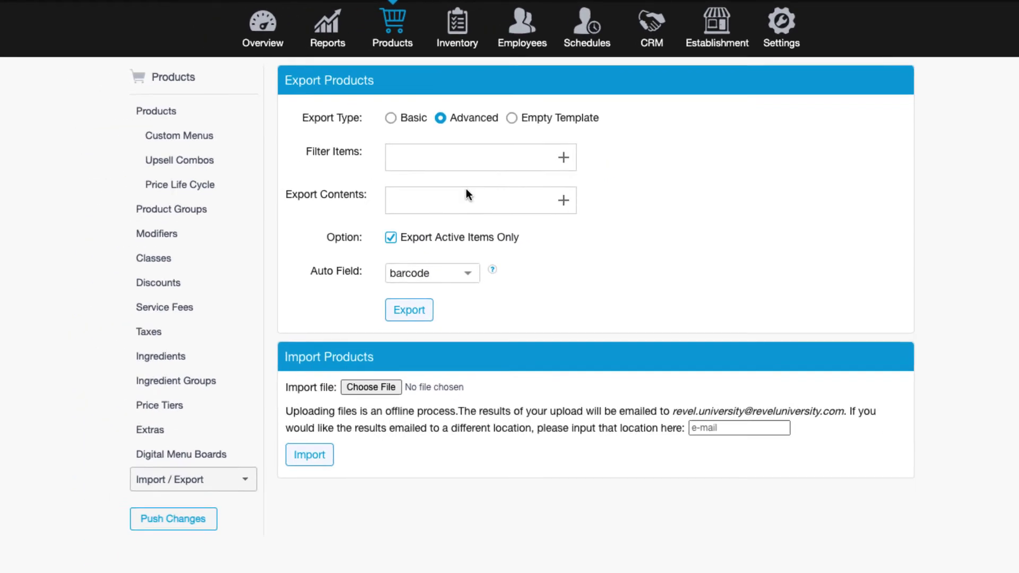
# Add the Color Code and Printers fields to the export contents
pyautogui.click(503, 169)
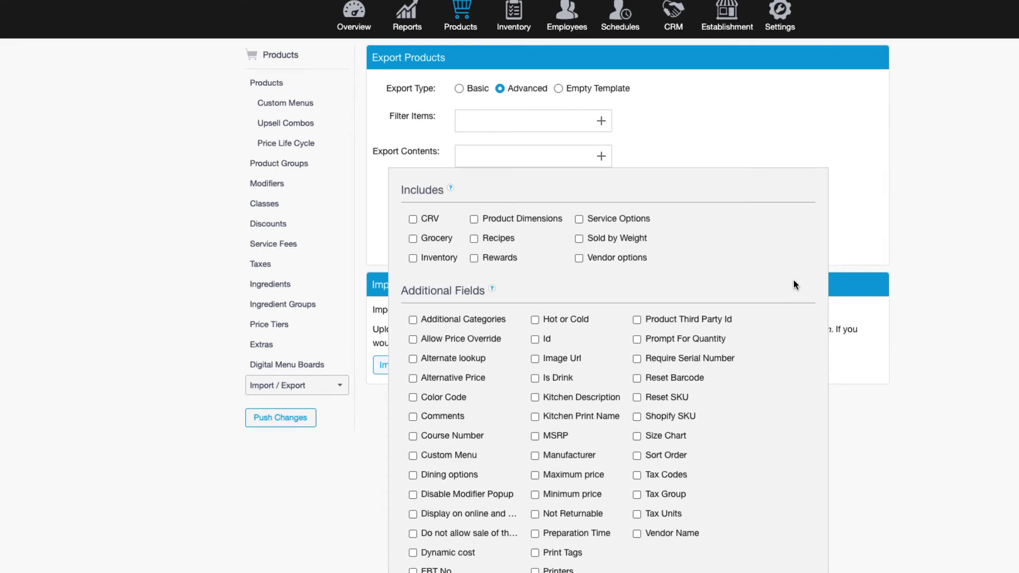
pyautogui.scroll(-1, 789, 277)
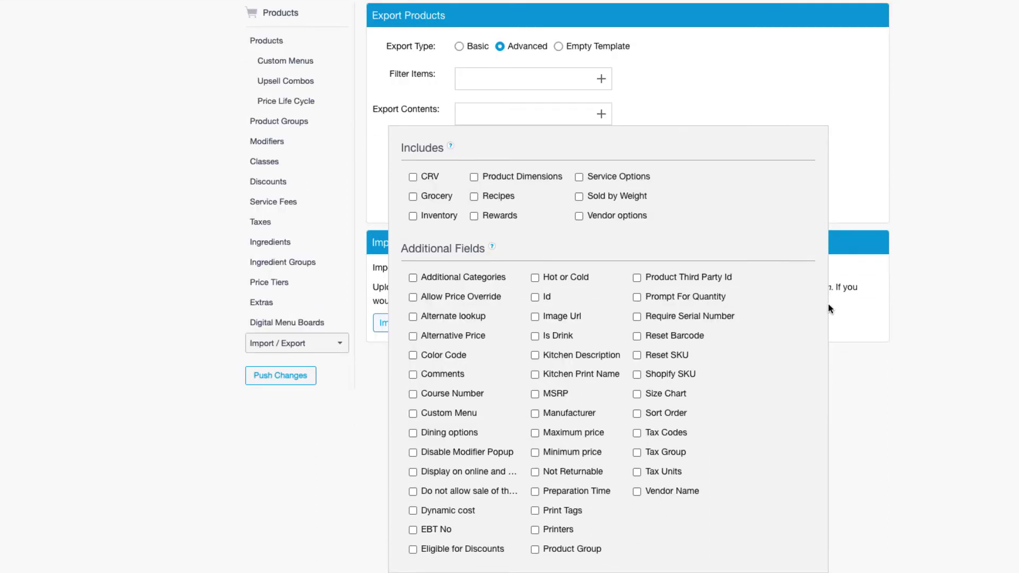
pyautogui.click(413, 355)
pyautogui.click(535, 530)
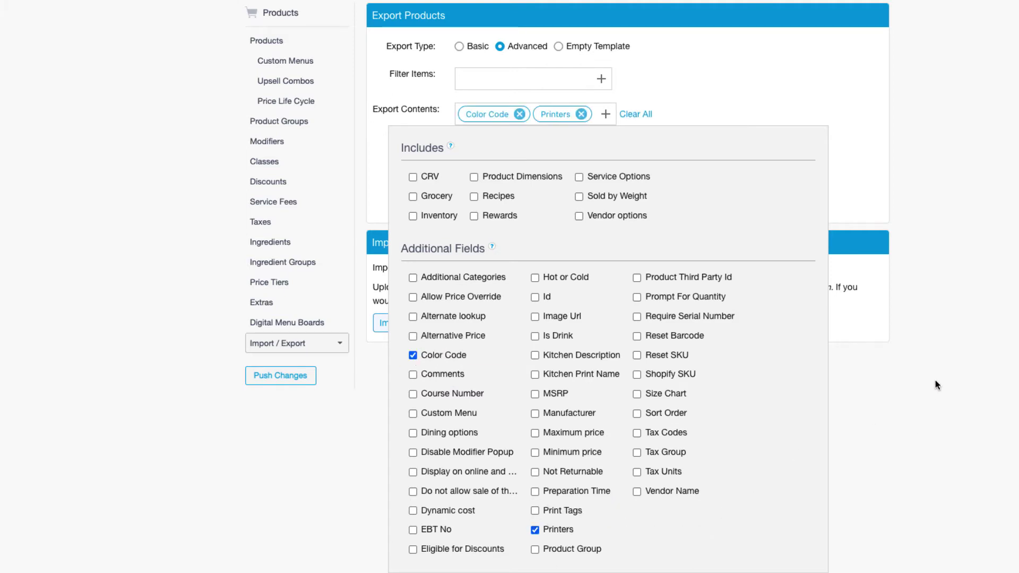
pyautogui.click(902, 161)
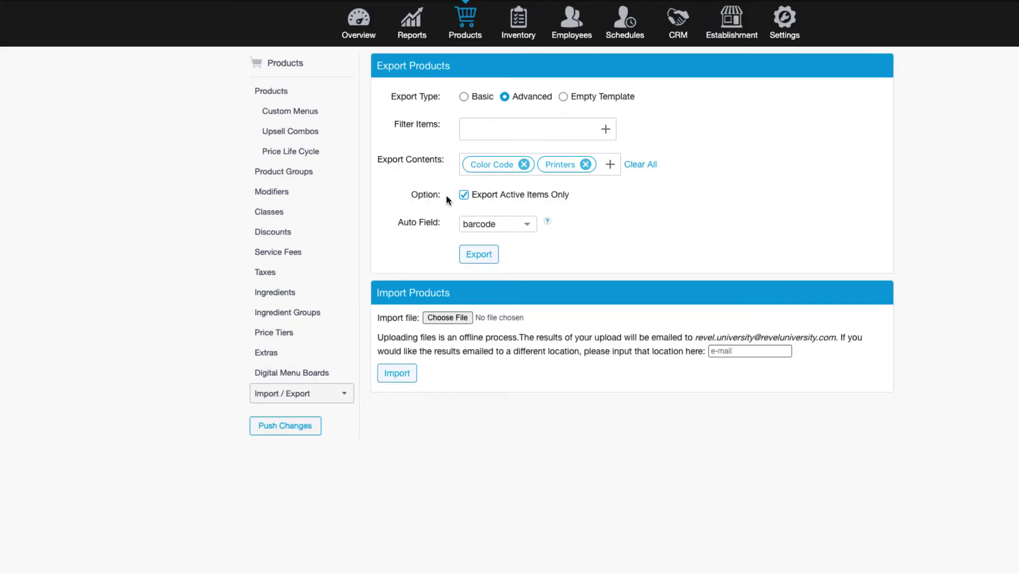
# Export the products, accepting the barcode warning, to download Product_Export_Establishment_27.xlsx
pyautogui.click(477, 255)
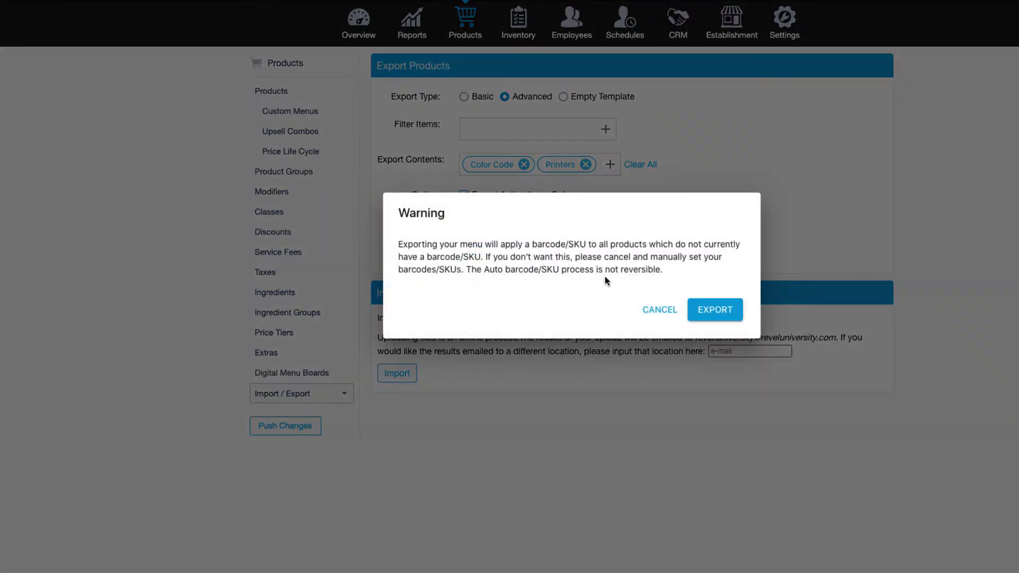
pyautogui.click(719, 311)
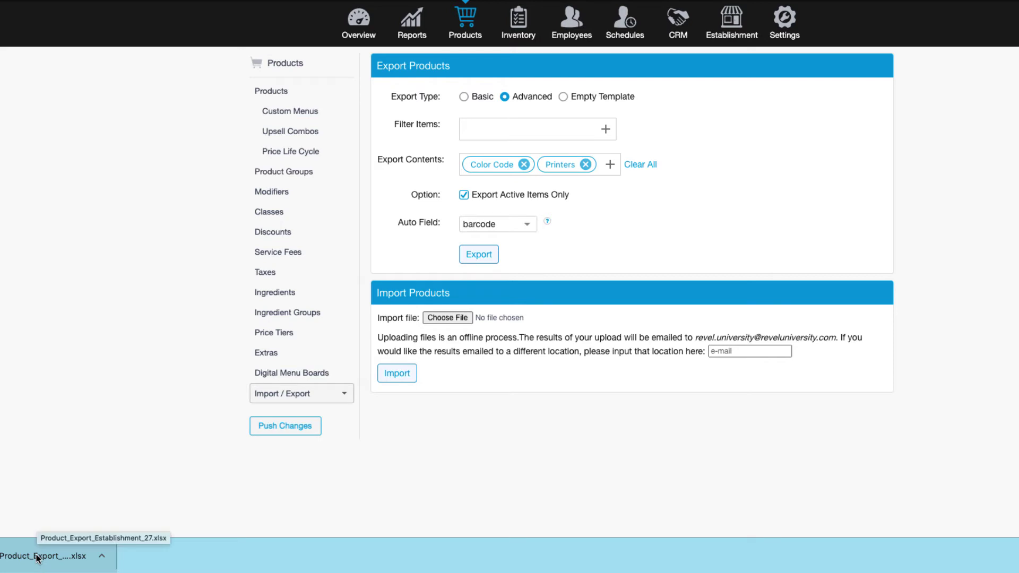
# Open the exported file and change the first product's barcode in I28 to 1234
pyautogui.click(36, 556)
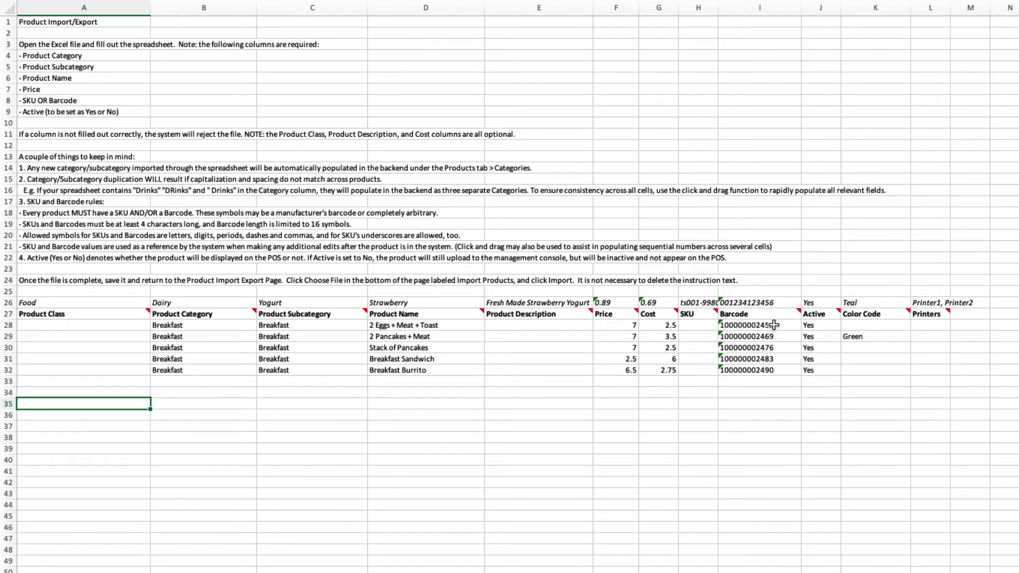
pyautogui.click(774, 325)
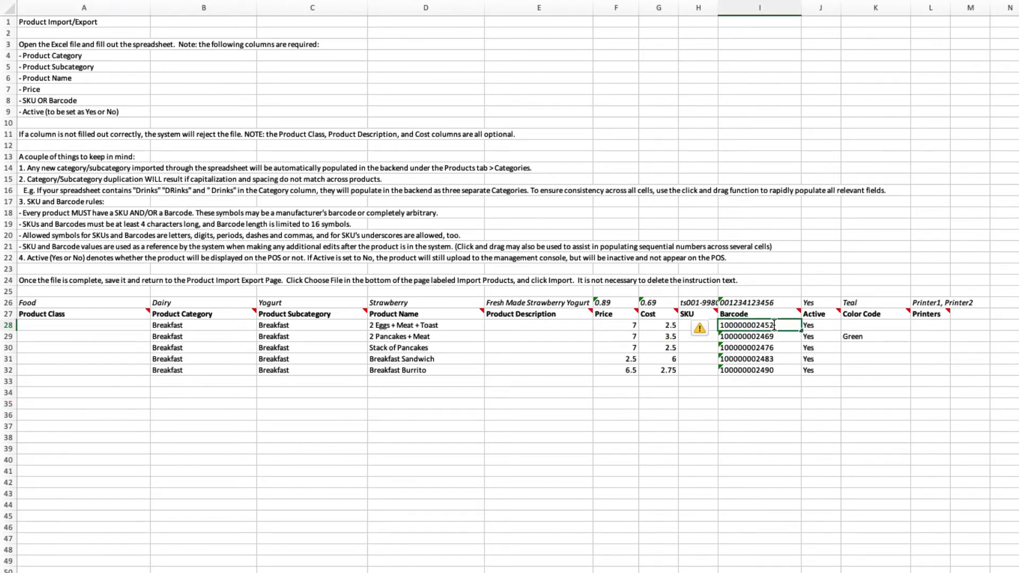
pyautogui.doubleClick(771, 325)
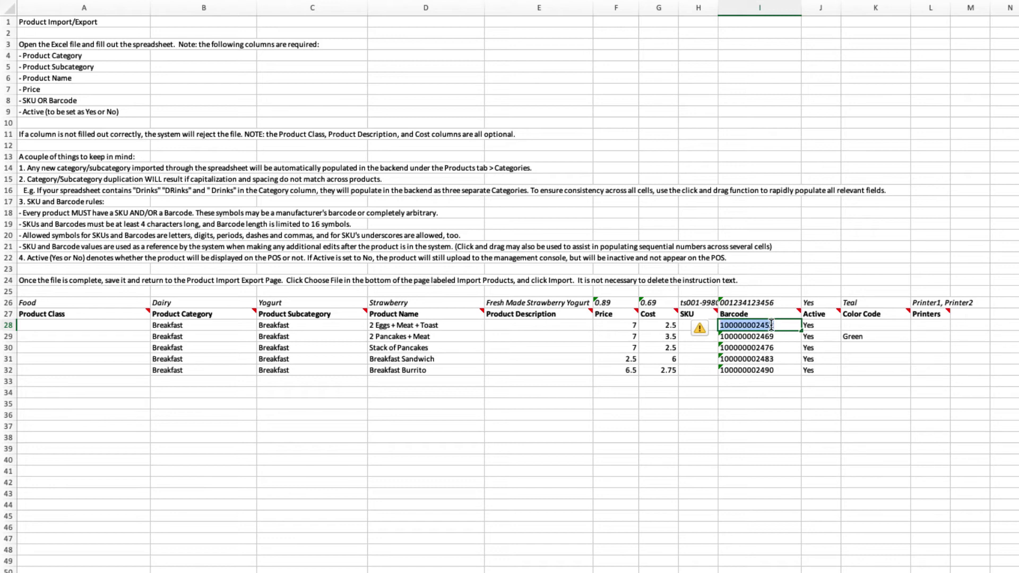
pyautogui.write('1234')
pyautogui.click(770, 427)
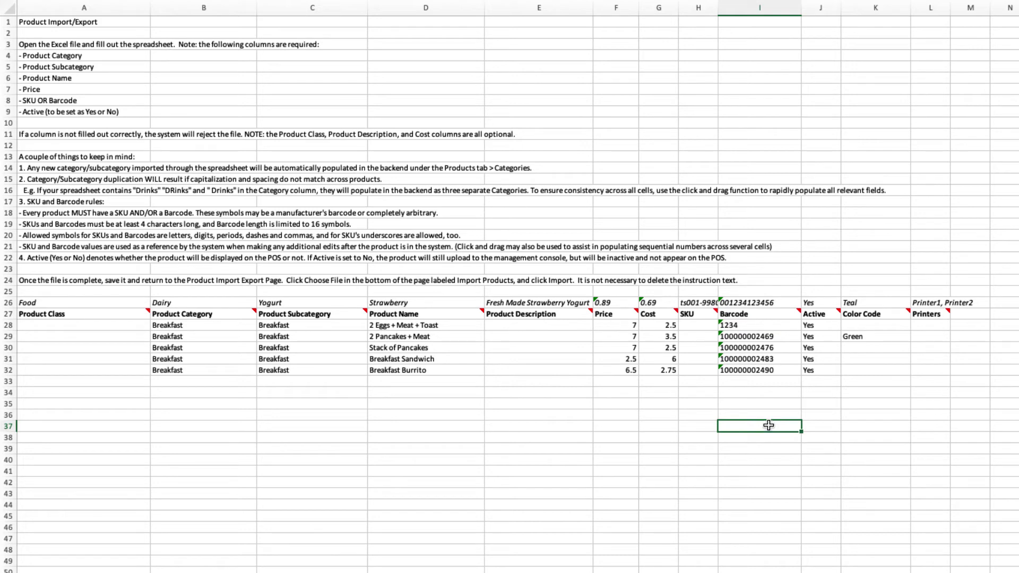
# Change the second product's barcode in I29 to 2345
pyautogui.click(755, 337)
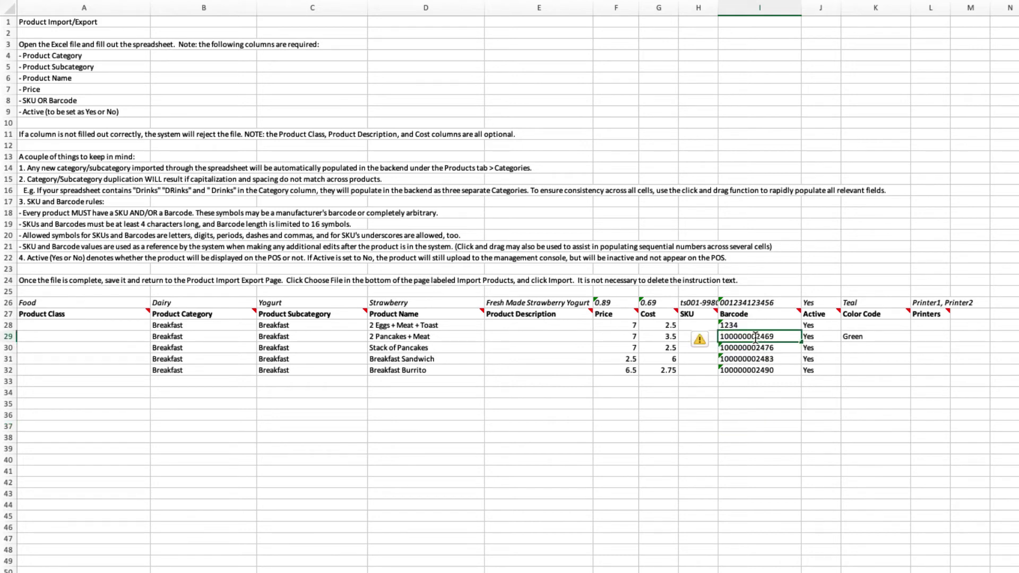
pyautogui.doubleClick(755, 337)
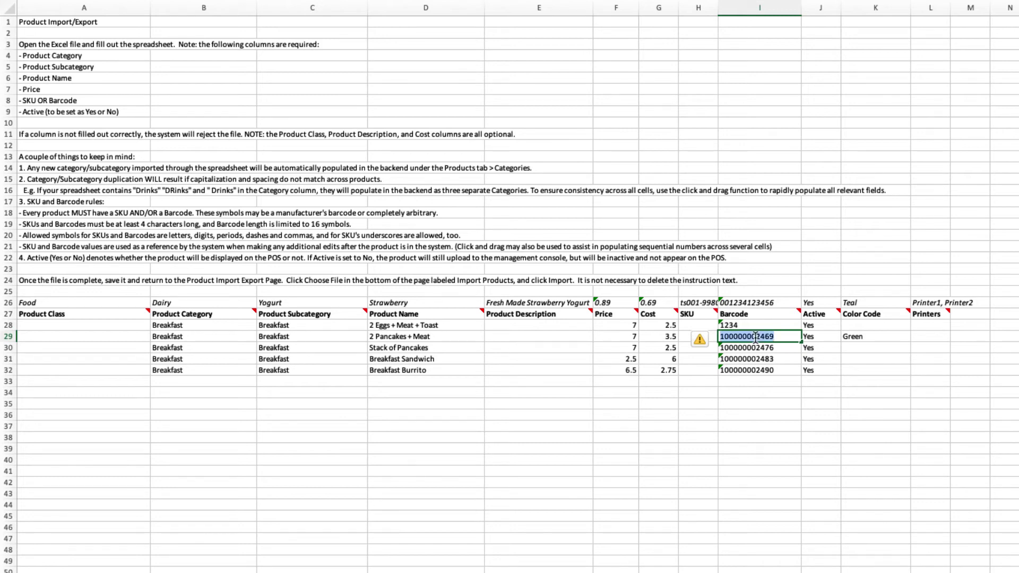
pyautogui.write('23456')
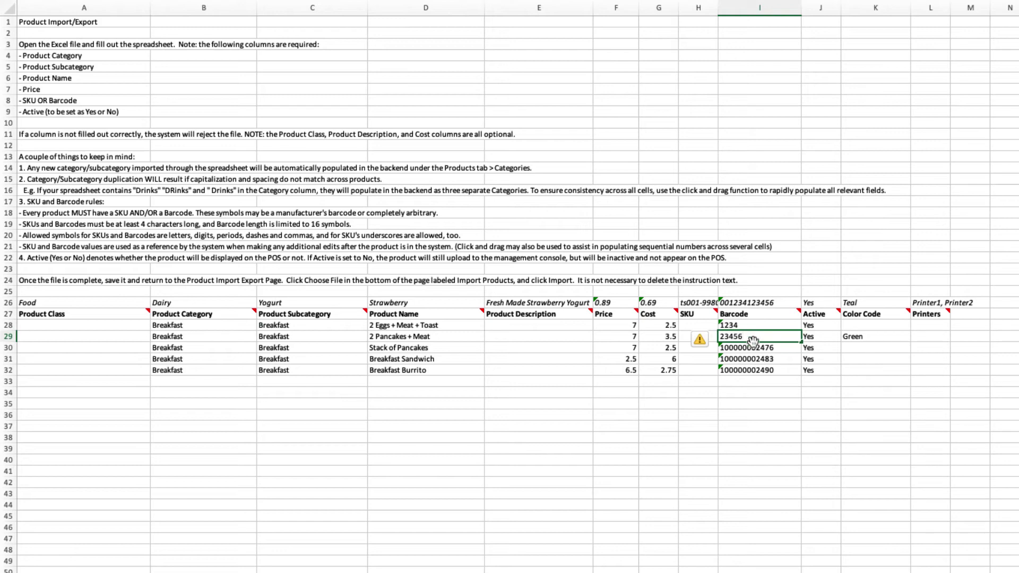
pyautogui.press('BackSpace')
pyautogui.click(762, 415)
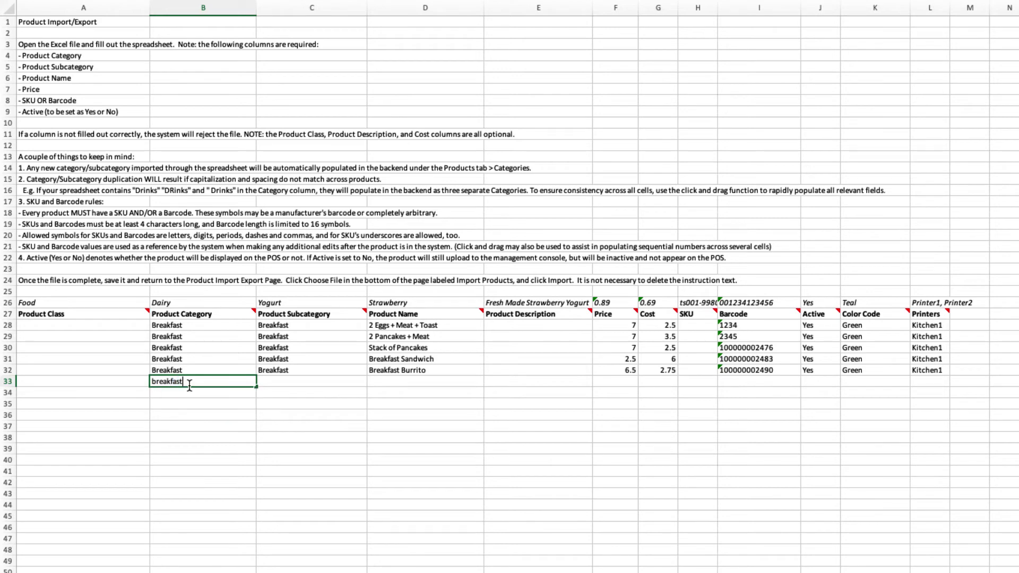
pyautogui.press('Tab')
pyautogui.write('brea')
pyautogui.press('Return')
pyautogui.write('BreakF')
pyautogui.press('Tab')
pyautogui.write('B')
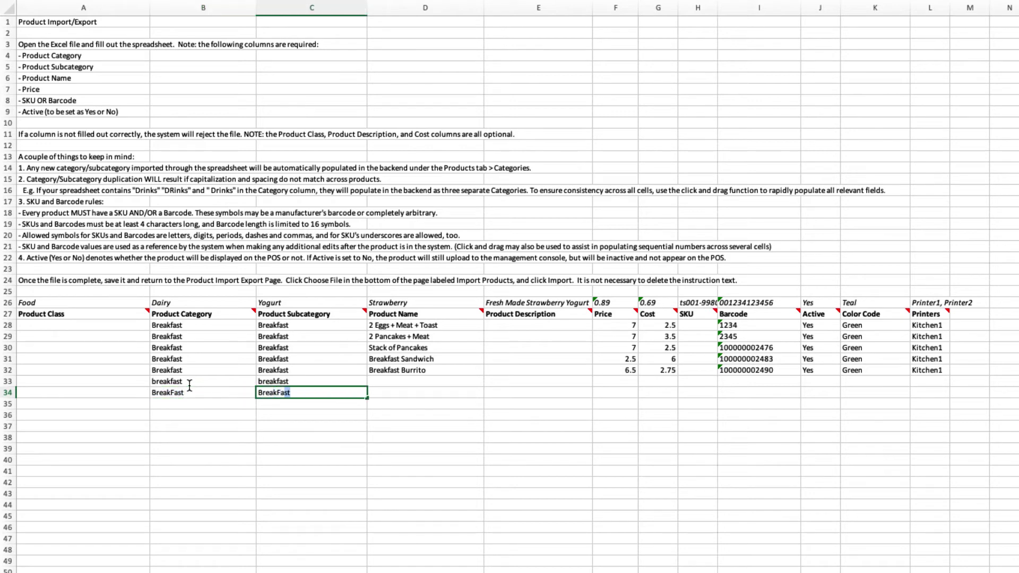
# Clear the inconsistent breakfast entries in B33:C34 and fill Breakfast category and subcategory down to row 35
pyautogui.click(260, 440)
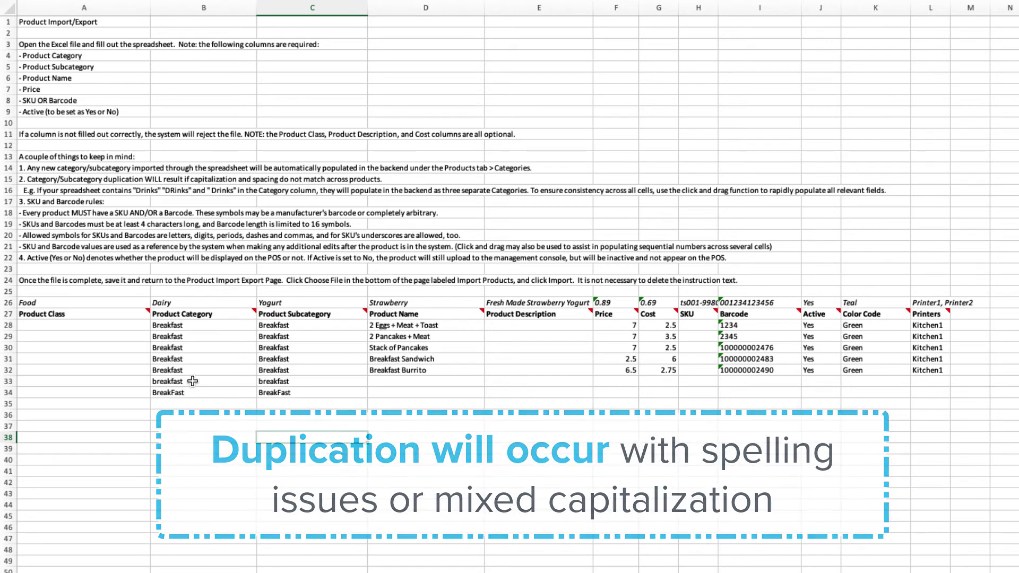
pyautogui.moveTo(189, 382); pyautogui.dragTo(312, 395)
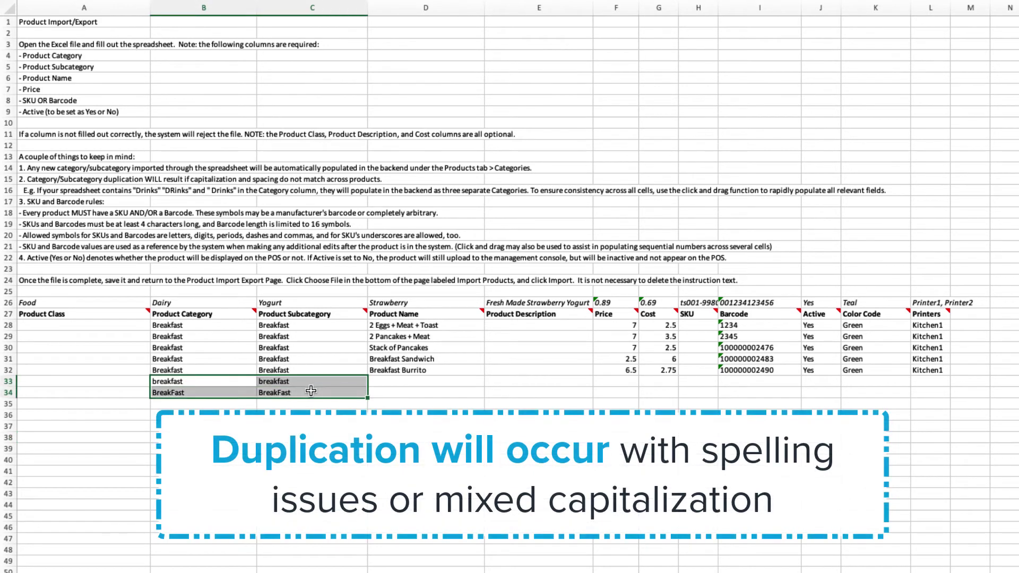
pyautogui.press('Delete')
pyautogui.click(249, 370)
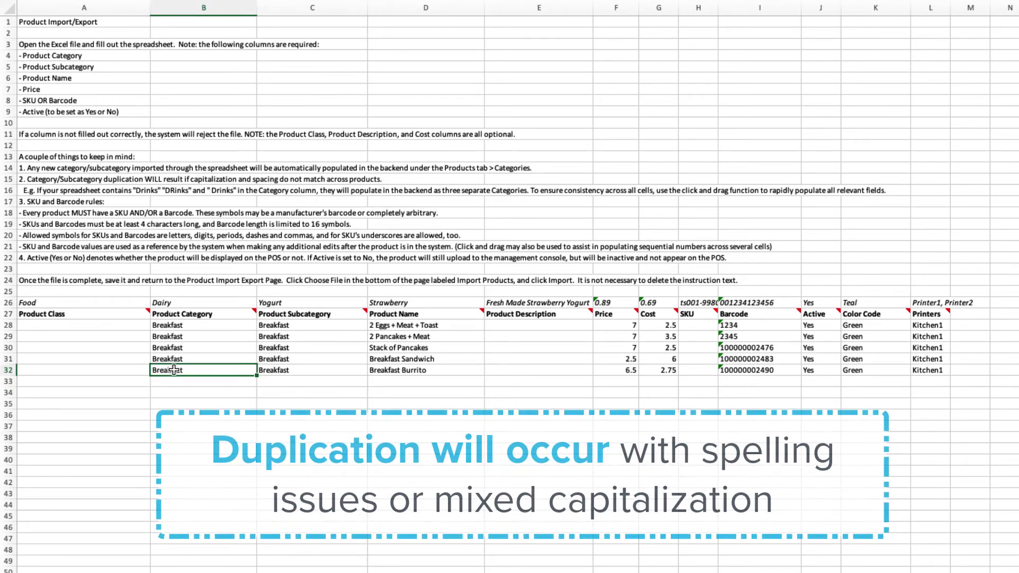
pyautogui.moveTo(249, 370)
pyautogui.mouseDown()
pyautogui.moveTo(313, 370)
pyautogui.moveTo(368, 395)
pyautogui.moveTo(366, 413)
pyautogui.mouseUp()
pyautogui.click(313, 471)
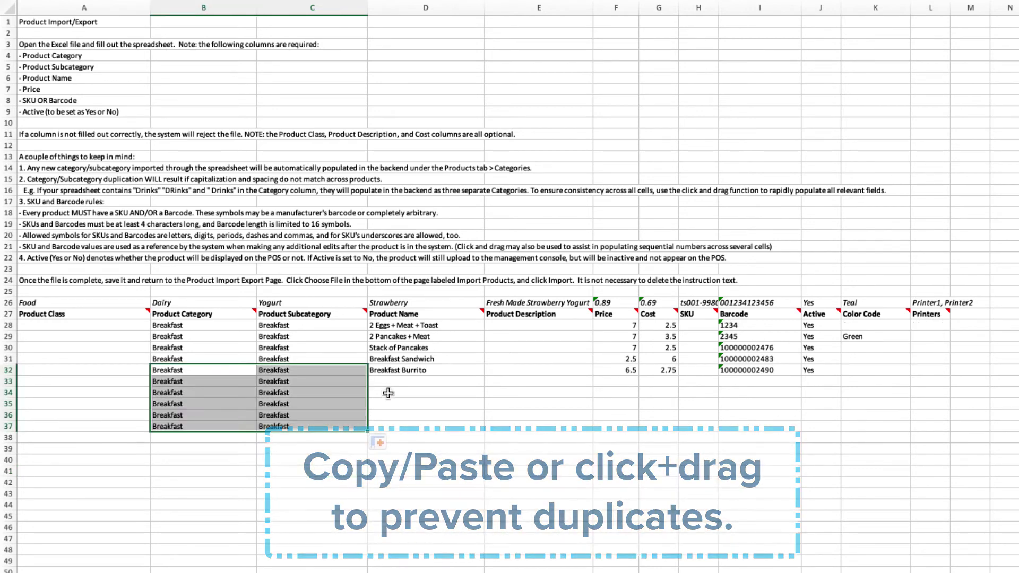
# Add Sausage Gravy & Biscuits with price 2.00, cost 6.00 and barcode 10001
pyautogui.click(429, 380)
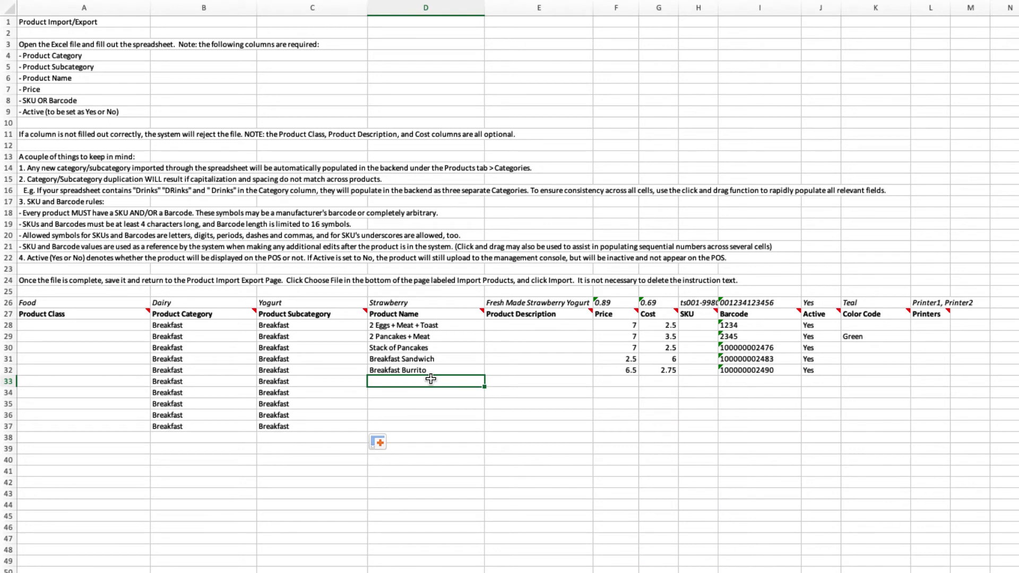
pyautogui.write('Sausage Gravy & Biscuits')
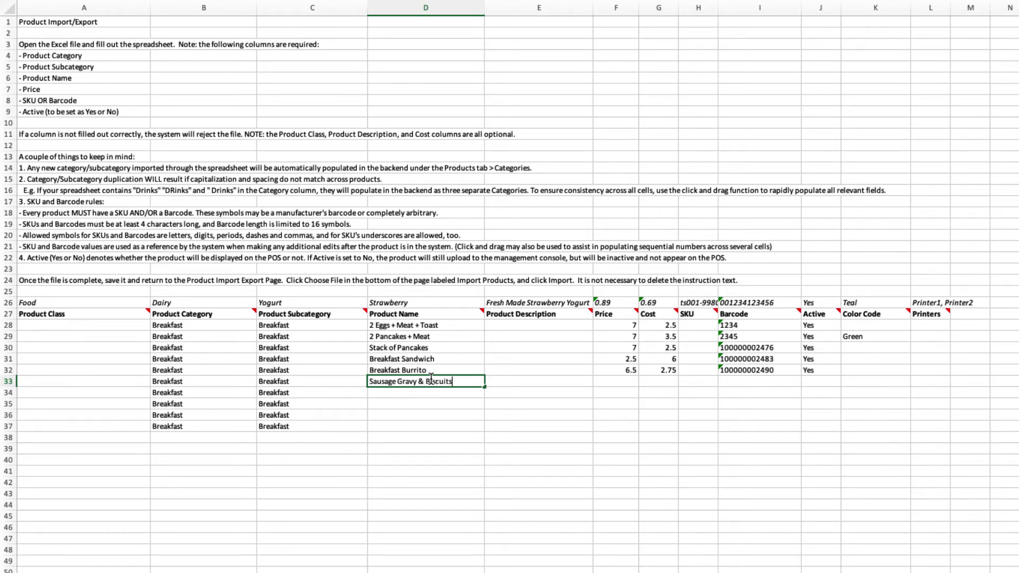
pyautogui.press('Tab')
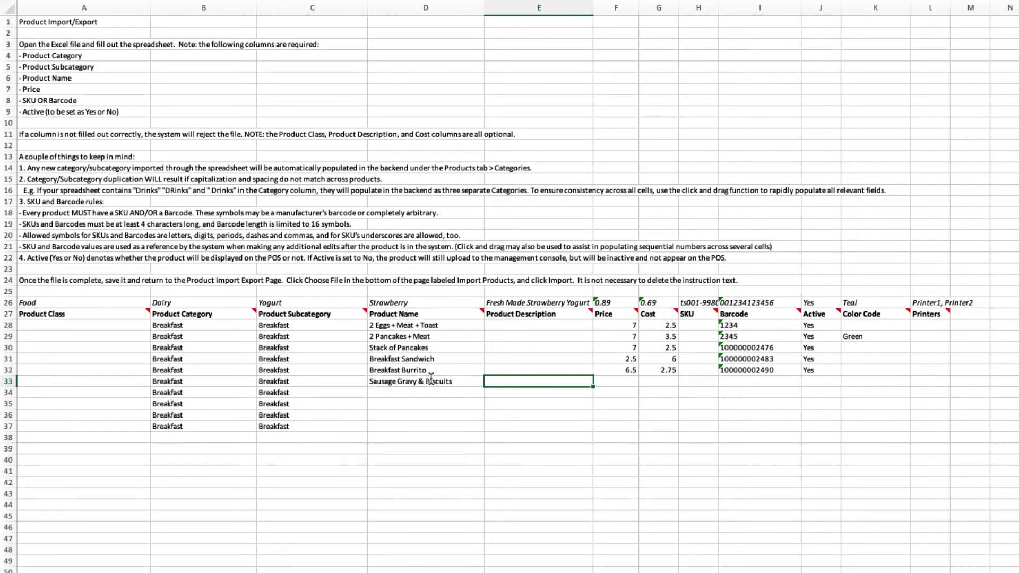
pyautogui.press('Tab')
pyautogui.write('2.00')
pyautogui.press('Tab')
pyautogui.write('6.00')
pyautogui.press('Tab')
pyautogui.press('Tab')
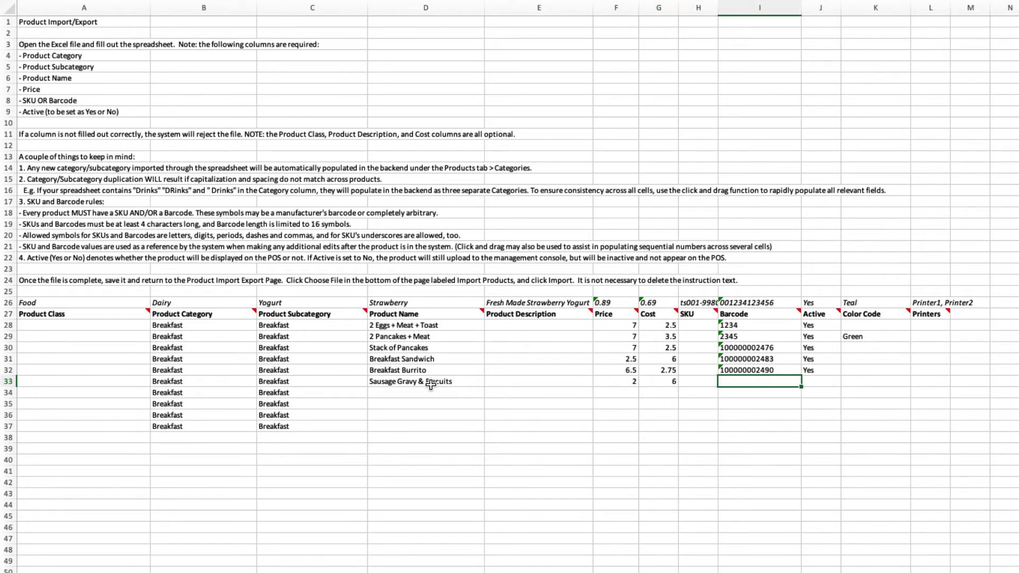
pyautogui.write('10')
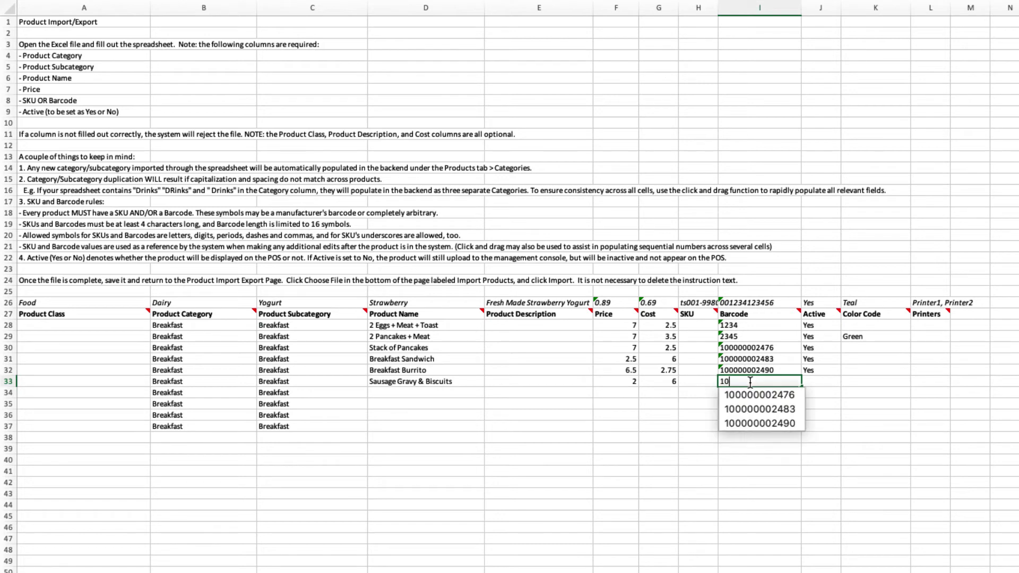
pyautogui.write('001')
pyautogui.press('Return')
# Add Shrimp & Cheese Grits with price 4, cost 10.00 and barcode 10002
pyautogui.write('Shrimp & Cheese Grits')
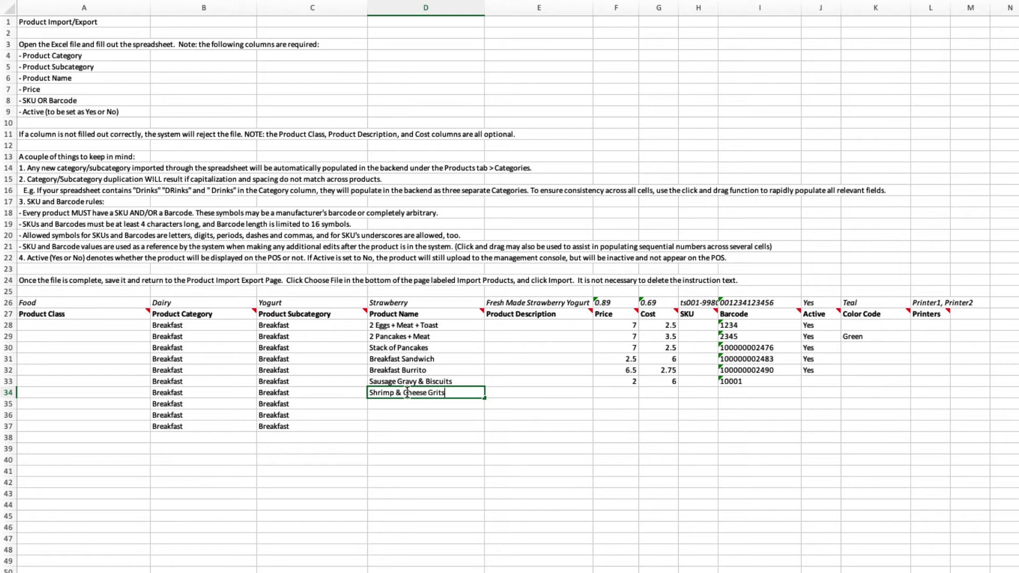
pyautogui.press('Tab')
pyautogui.press('Tab')
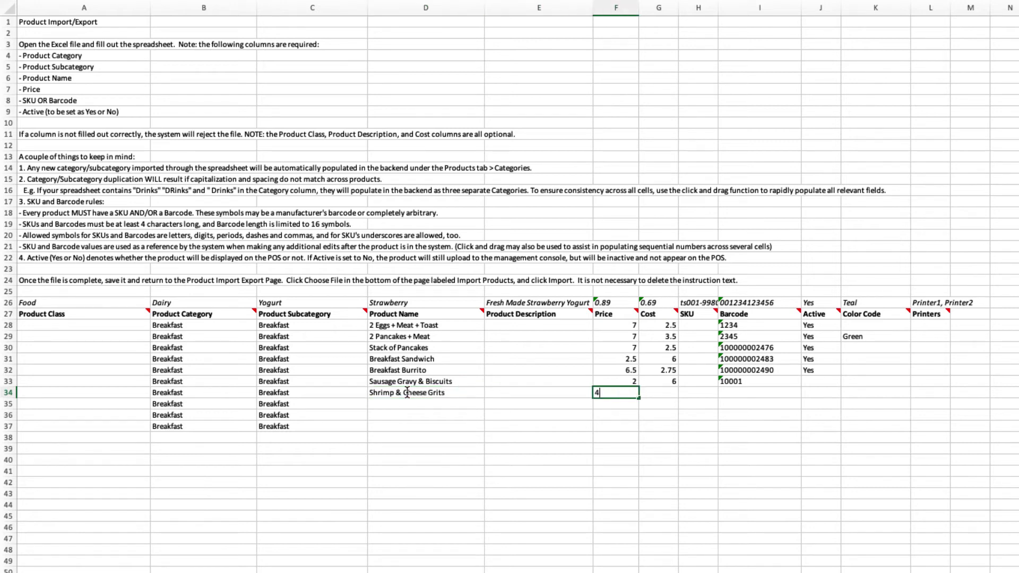
pyautogui.press('Tab')
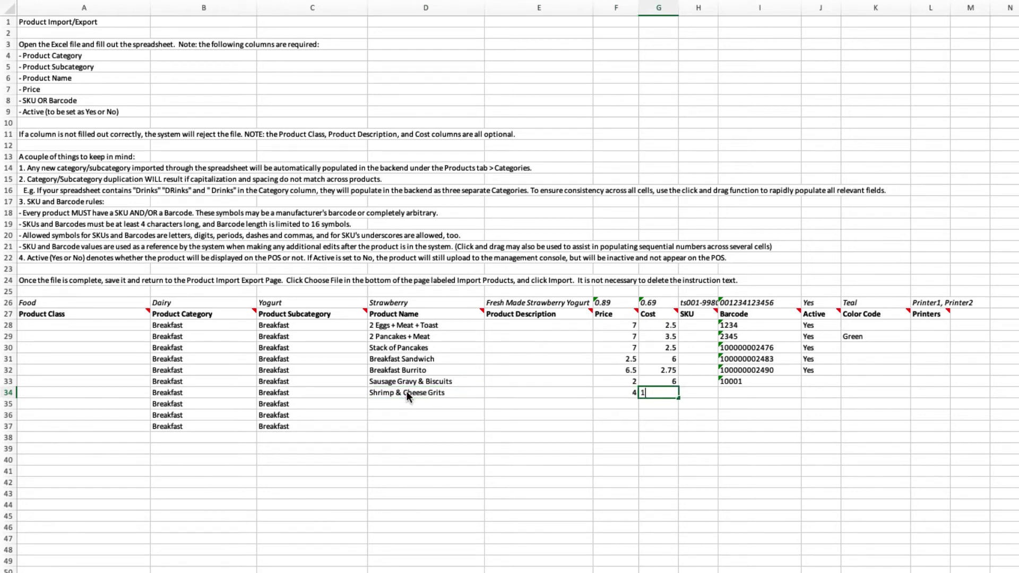
pyautogui.write('10.00')
pyautogui.press('Tab')
# Enter Cheese Grits in row 35 with price 1.5 and cost 3
pyautogui.press('Tab')
pyautogui.write('10002')
pyautogui.press('Return')
# Set row 35's subcategory to Sides and fill Breakfast/Sides down to row 37
pyautogui.click(317, 406)
pyautogui.write('Sides')
pyautogui.press('Return')
pyautogui.moveTo(232, 399); pyautogui.dragTo(369, 431)
pyautogui.doubleClick(396, 404)
pyautogui.write('Cheese Grits')
pyautogui.press('Tab')
pyautogui.press('Tab')
pyautogui.write('1.5')
pyautogui.press('Tab')
pyautogui.write('3')
pyautogui.press('Tab')
pyautogui.press('Tab')
# Give Cheese Grits barcode 10003 and extend the barcode sequence down column I to row 50
pyautogui.write('10003')
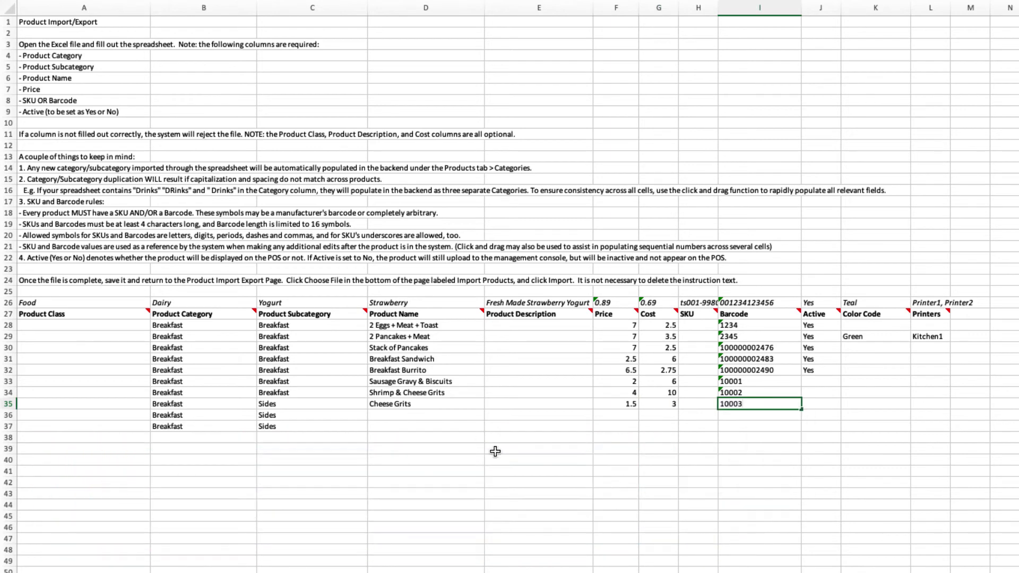
pyautogui.click(738, 460)
pyautogui.moveTo(743, 381); pyautogui.dragTo(790, 571)
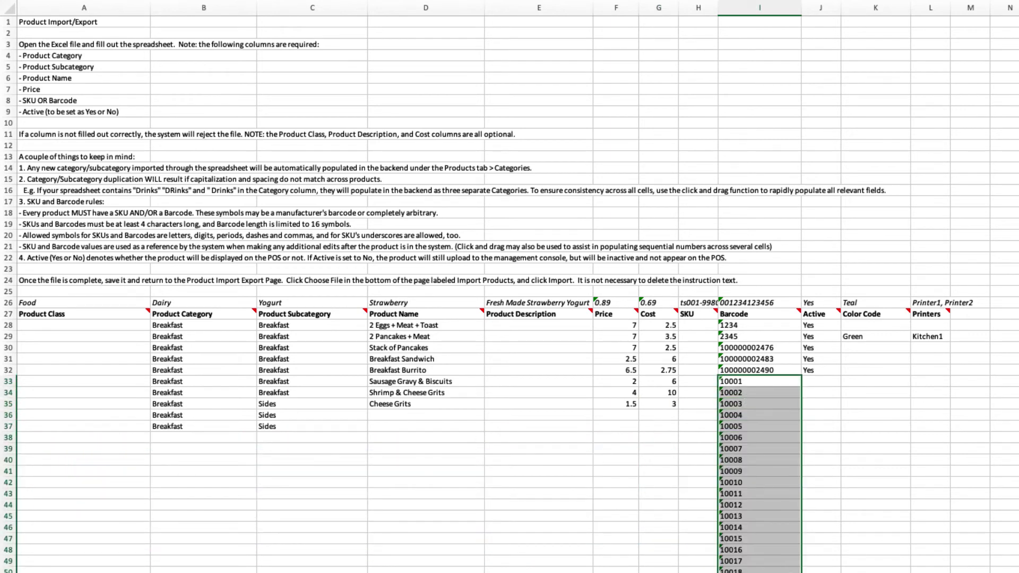
pyautogui.click(1006, 347)
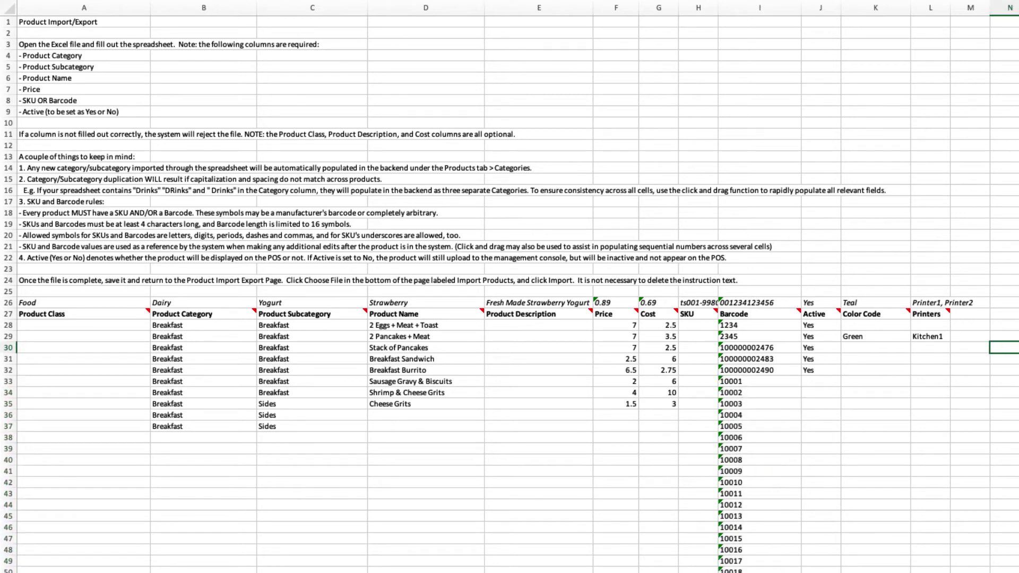
# Copy Yes down the Active column through row 50
pyautogui.click(825, 315)
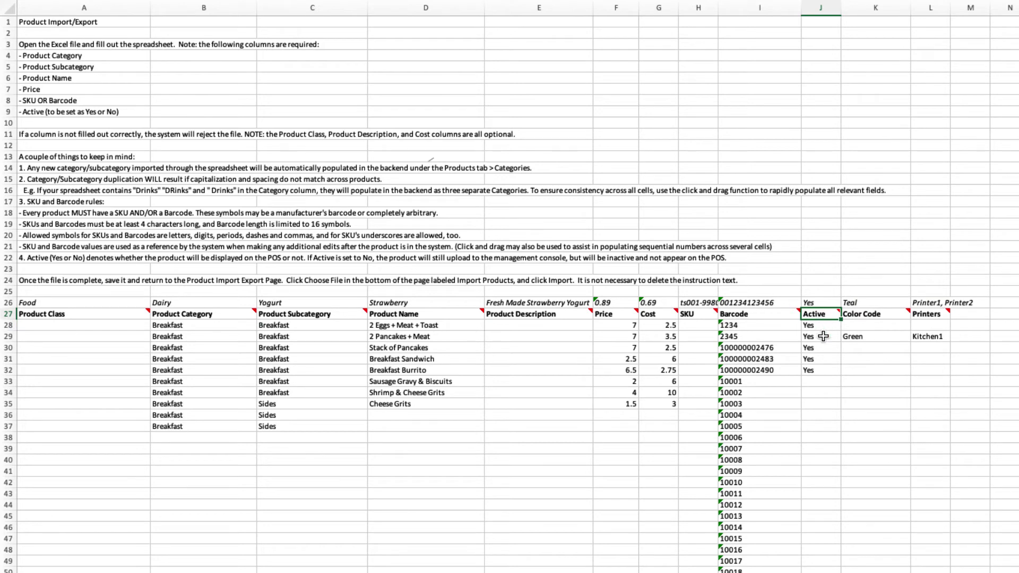
pyautogui.click(824, 371)
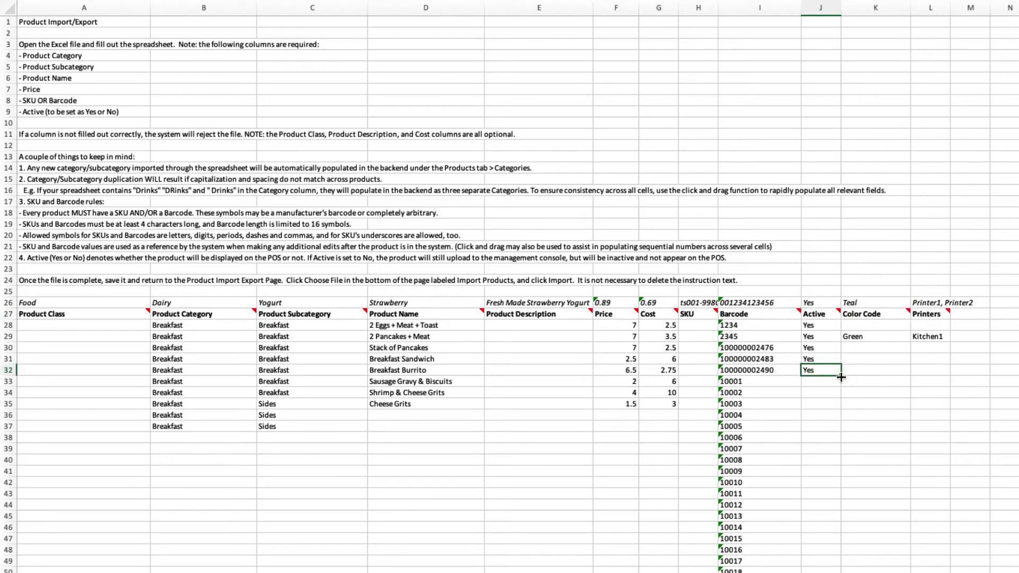
pyautogui.moveTo(841, 377); pyautogui.dragTo(840, 539)
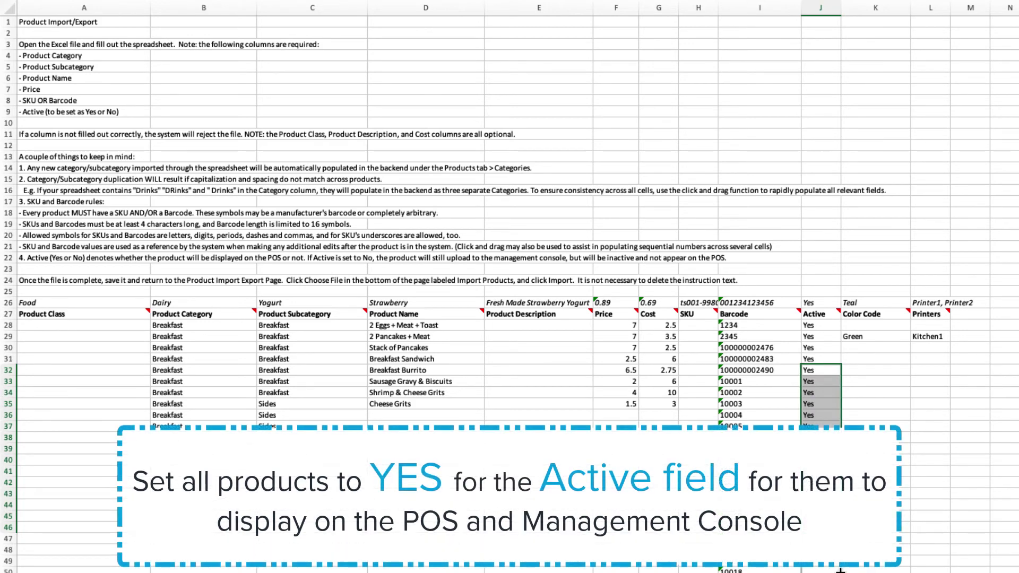
pyautogui.moveTo(841, 533); pyautogui.dragTo(842, 561)
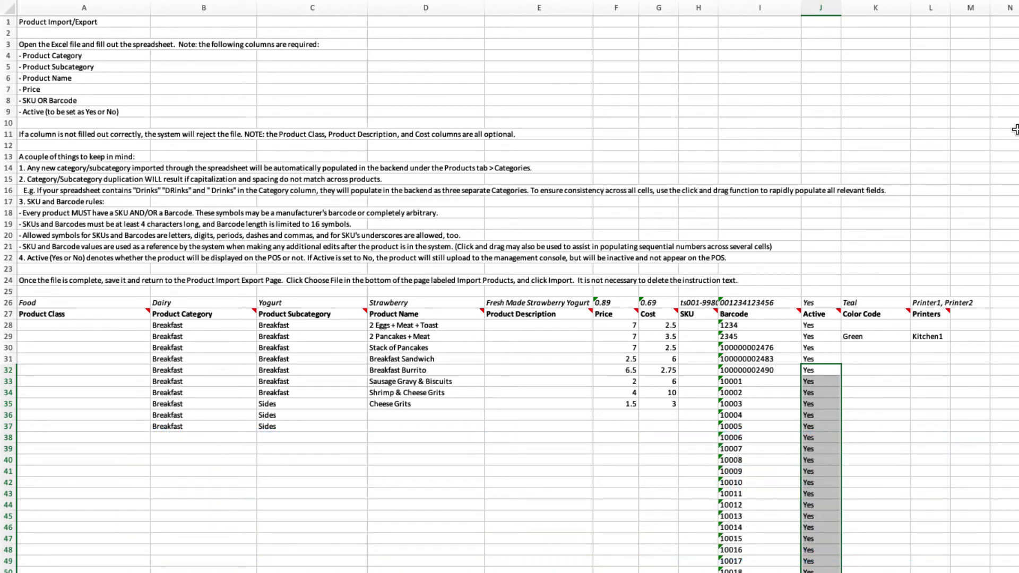
# Name the row-36 product Texas Toast
pyautogui.click(1016, 151)
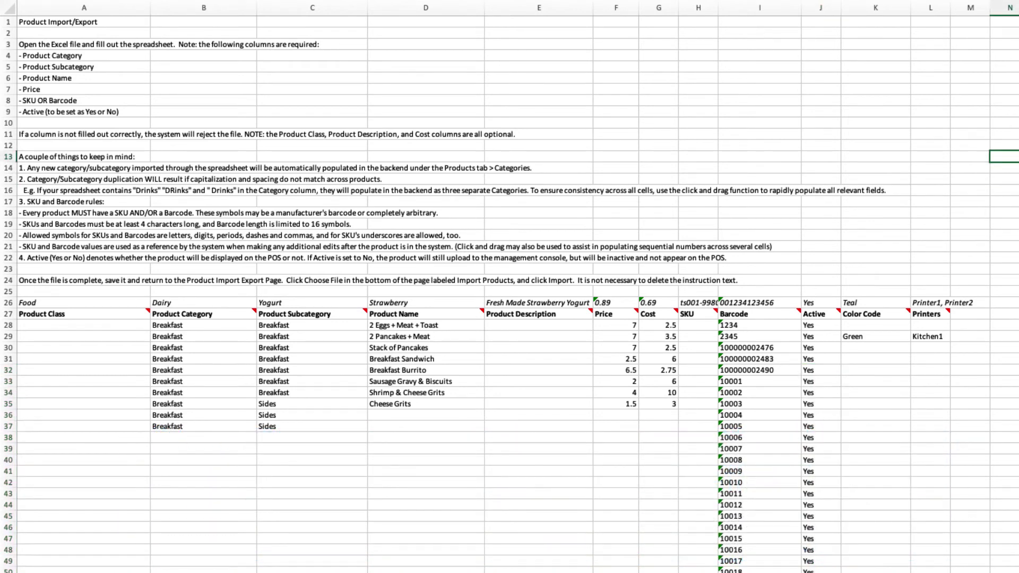
pyautogui.click(402, 414)
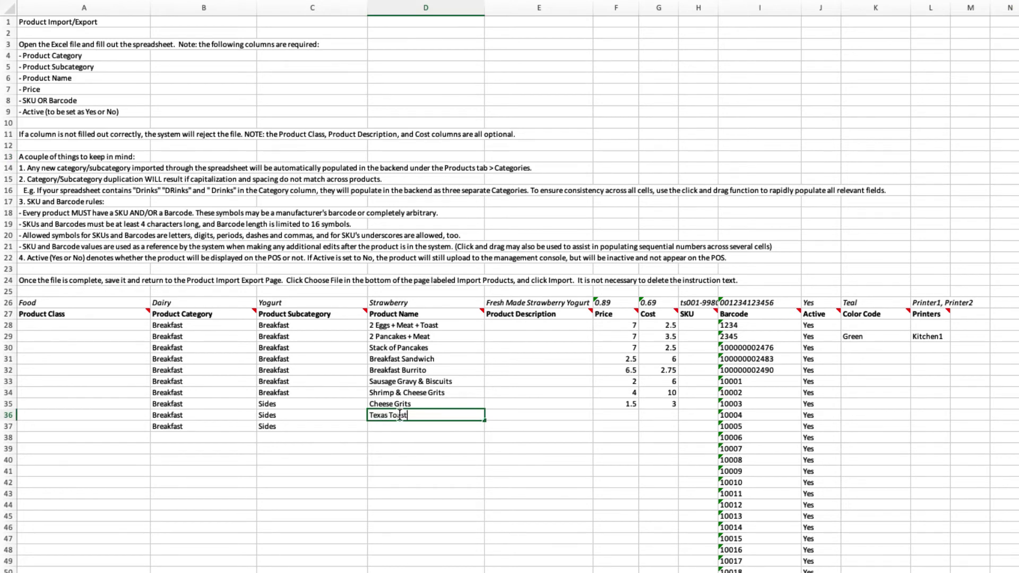
pyautogui.press('Tab')
pyautogui.press('Tab')
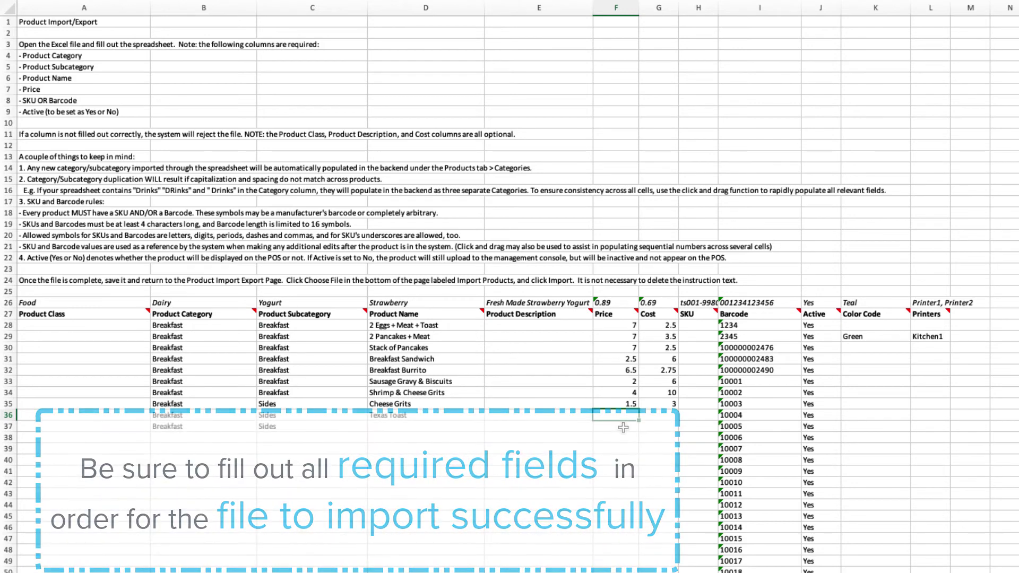
# Delete the unused barcodes 10004–10018 from row 36 downward
pyautogui.click(731, 419)
pyautogui.moveTo(732, 419); pyautogui.dragTo(736, 570)
pyautogui.press('Delete')
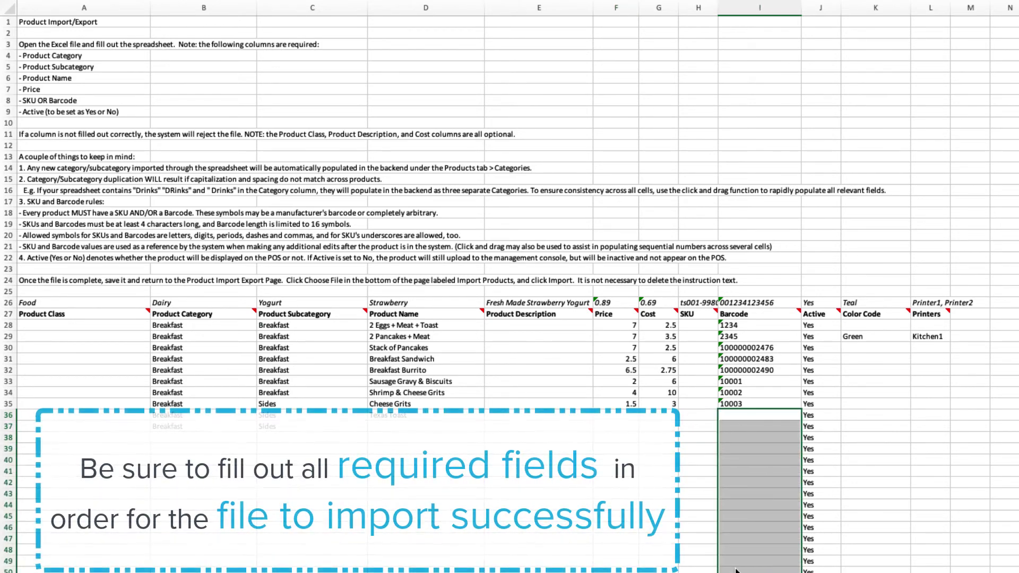
pyautogui.click(972, 461)
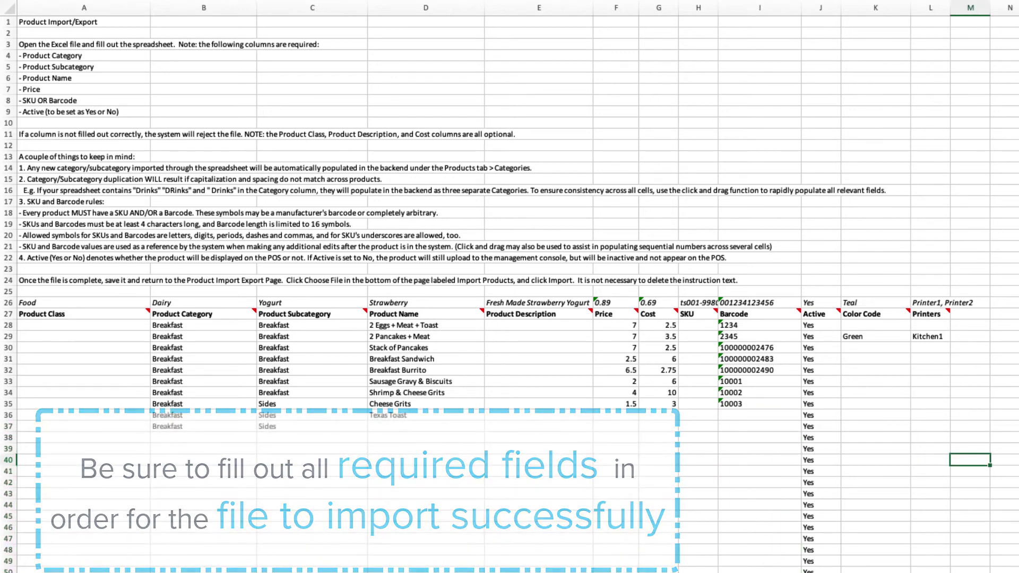
pyautogui.click(6, 303)
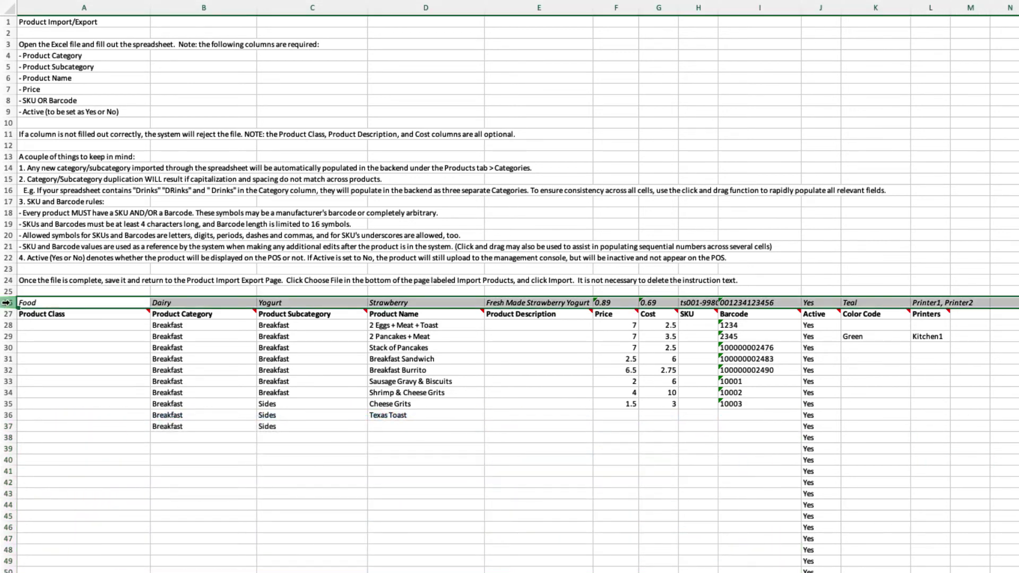
pyautogui.click(215, 303)
pyautogui.click(290, 303)
pyautogui.click(407, 304)
pyautogui.moveTo(478, 317)
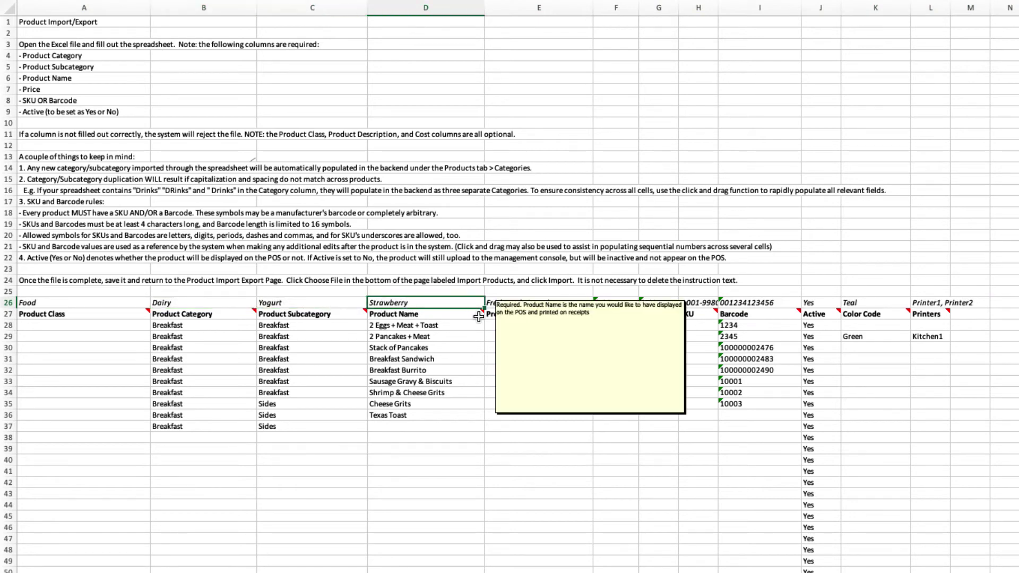
pyautogui.click(527, 422)
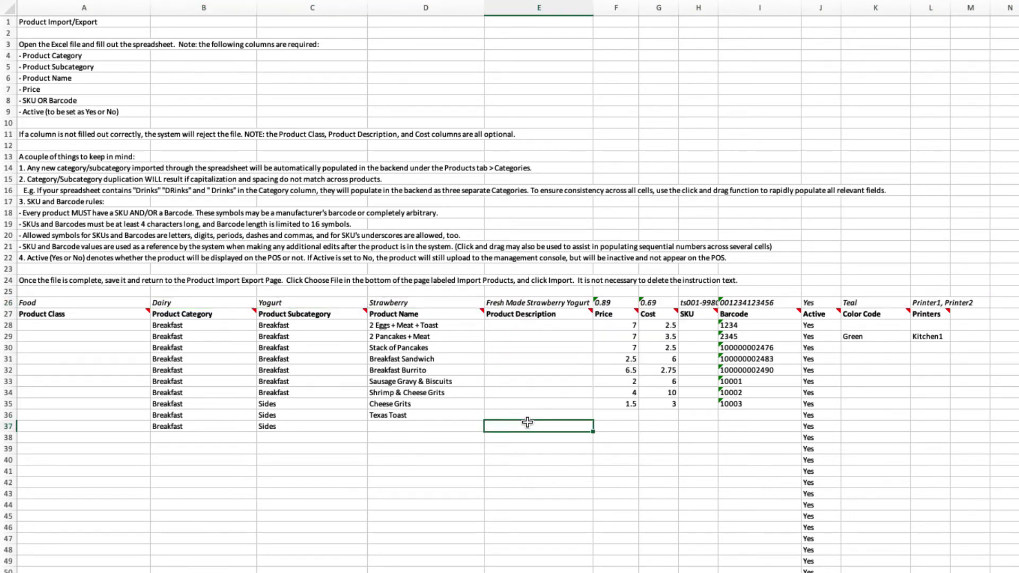
pyautogui.moveTo(631, 314)
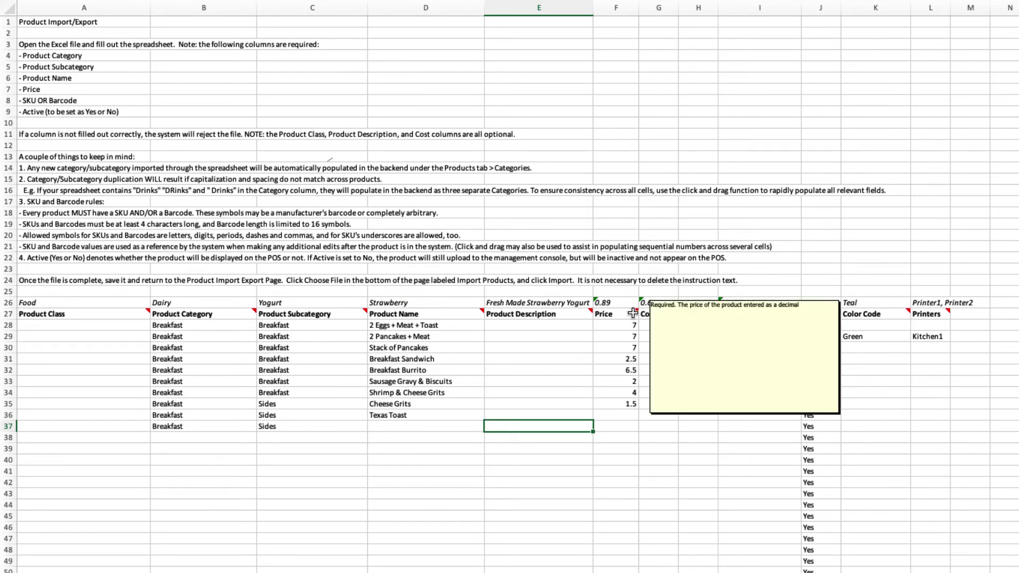
pyautogui.click(654, 469)
pyautogui.moveTo(798, 312)
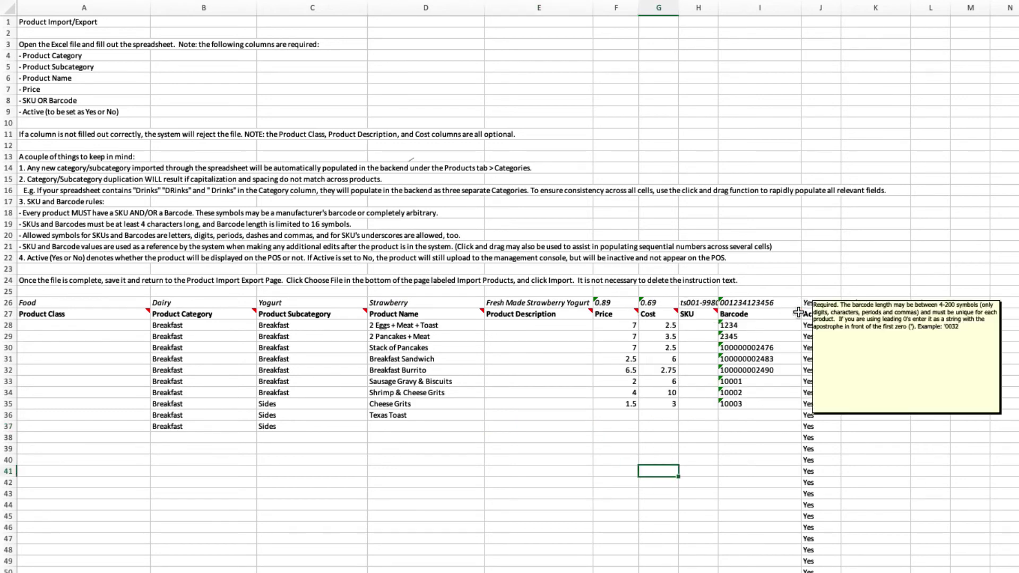
pyautogui.click(1016, 337)
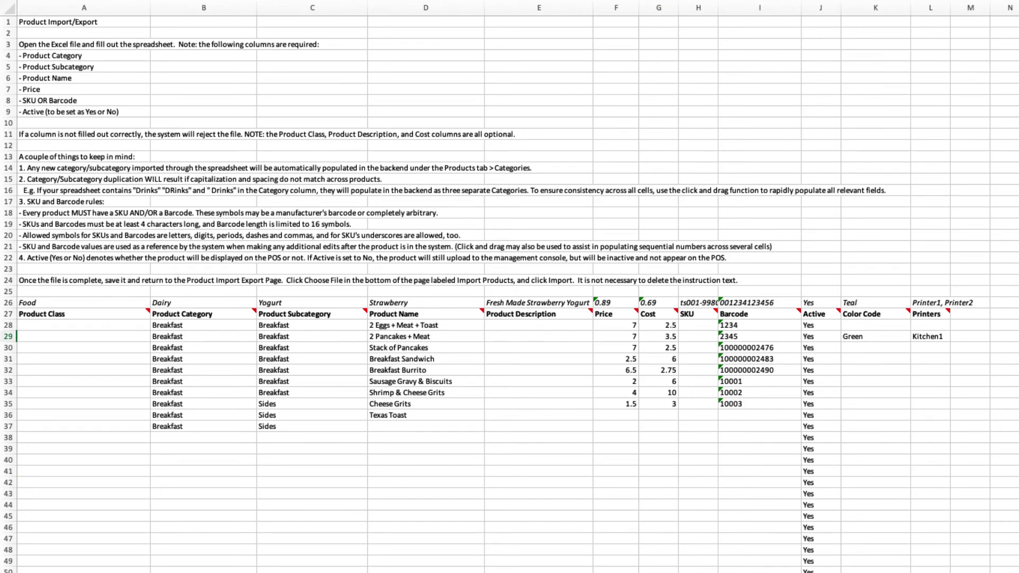
# Enter breakfast items like Swamp Fries, Chicken & Waffles, Fish & Grits and Crawfish Beignet, extending barcodes
pyautogui.write('Swamp Fries')
pyautogui.press('Return')
pyautogui.write('Chicken & Waffles')
pyautogui.press('Return')
pyautogui.write('Fish & Grits')
pyautogui.press('Return')
pyautogui.write('Crawfish Beignet')
pyautogui.press('Return')
pyautogui.write('Hot Breakfast Poboy Creole Omlette Breakfast Pizza Sausage Frittata Crawfish Frittata Lump Crab Frittata')
pyautogui.moveTo(800, 409); pyautogui.dragTo(801, 570)
# Add lunch pizzas, Cajun Cuban and Hamburger with costs 13, 13, 16, 11.5, plus sides and cocktails
pyautogui.write('Classic Pizza Cajun Cuban Boudreaux Pizza Hamburger')
pyautogui.click(659, 539)
pyautogui.write('13 13 16 11.5')
pyautogui.scroll(-6, 509, 318)
pyautogui.write('Grits Applewood Smoked Bacon Biscuits Hasbrowns DIY Mimosa Double Bloody Mary White Sangria Red Sangria Iced Tea Bottled Root Beer')
# Add Non-Alcoholic drinks such as Whole Milk or Chocolate Milk, Coffee, Fountain Drink and juices
pyautogui.click(283, 478)
pyautogui.write('Non-Alcoholic Non-Alcoholic')
pyautogui.click(419, 501)
pyautogui.write('Whole Milk or Chocolate Milk Coffee Fountain Drink Orange Juice Pineapple Juice Apple Juice Grapefruit Juice Cranberry juice')
pyautogui.scroll(-4, 510, 319)
# Add Dinner Appetizers like Provel Garlic Bread and Swamp Fries with costs 7, 7, 9, 10, 9, 8, 8, 16.5, 13
pyautogui.click(203, 550)
pyautogui.write("Dinner\tAppetizers\tProvel Garlic Bread Dinner\tAppetizers\tSwamp Fries Dinner\tAppetizers\tJenny's Garlic Feta Fries Dinner\tAppetizers\tBacon Bleu Fries Dinner\tAppetizers\tEggplant Fries Dinner\tAppetizers\tQuesadilla Dinner\tAppetizers\tOnion Rings Dinner\tAppetizers\tCrab Cakes Dinner\tAppetizers\tSeafood Stuffed Mushrooms")
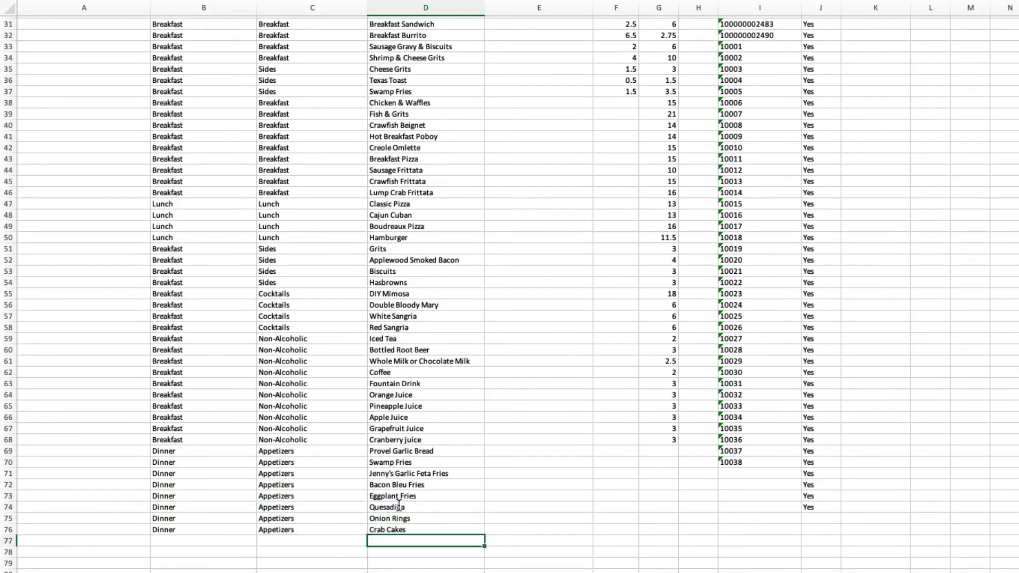
pyautogui.click(659, 451)
pyautogui.write('7 7 9 10 9 8 8 16.5 13')
# Add Dinner House Favorites like Oysters Slessinger, Pagani Flatbread and Remmy Stack with costs 0, 0, 20, 10, 15
pyautogui.click(179, 553)
pyautogui.write('Dinner\tHouse Favorites\tChargrilled Oyseters Dinner\tHouse Favorites\tOysters Slessinger')
pyautogui.click(660, 552)
pyautogui.write('0 0 20 10 15')
pyautogui.scroll(-6, 509, 319)
pyautogui.write("Dinner\tHouse Favorites\tPagani Flatbread Dinner\tHouse Favorites\tRemmy Stack Dinner\tHouse Favorites\tTaeyo's Seafood Beignet Dinner\tSalads\tCaesar Dinner\tSalads\tSpinach Dinner\tSalads\tMar")
pyautogui.press('Escape')
# Add Dinner Soups/Salads, Entrees such as Catfish Meuniere, and Dinner Sides and Pasta rows with their costs
pyautogui.click(281, 543)
pyautogui.write('Soups/Salads Soups/Salads Soups/Salads')
pyautogui.scroll(-4, 510, 319)
pyautogui.write('Italian Dinner\tSoups/Salads\tHouse Dinner\tSoups/Salads\tBLT Wedge Salad Dinner\tSoups/Salads\tChicken & Andouille Gumbo Dinner\tEntrees\tDaily Catch Noel Dinner\tEntrees\tSeafood Platter Dinner\tEntrees\tShrimp, Catfish or Oyster Platter Dinner\tEntrees Dinner\tEntrees')
pyautogui.scroll(-7, 510, 318)
pyautogui.click(658, 259)
pyautogui.write('0 10 10 0 9 0 0 0 0 18 14.5 Catfish Meuniere Veggie Extravaganza Dinner\tEntrees\tRosemary Chicken Breast Dinner\tEntrees\tHamburger Steak Dinner\tEntrees\tClassic Lasagna Dinner\tEntrees\tBlackberry & Jalapeno Ribs 14 14 15 ')
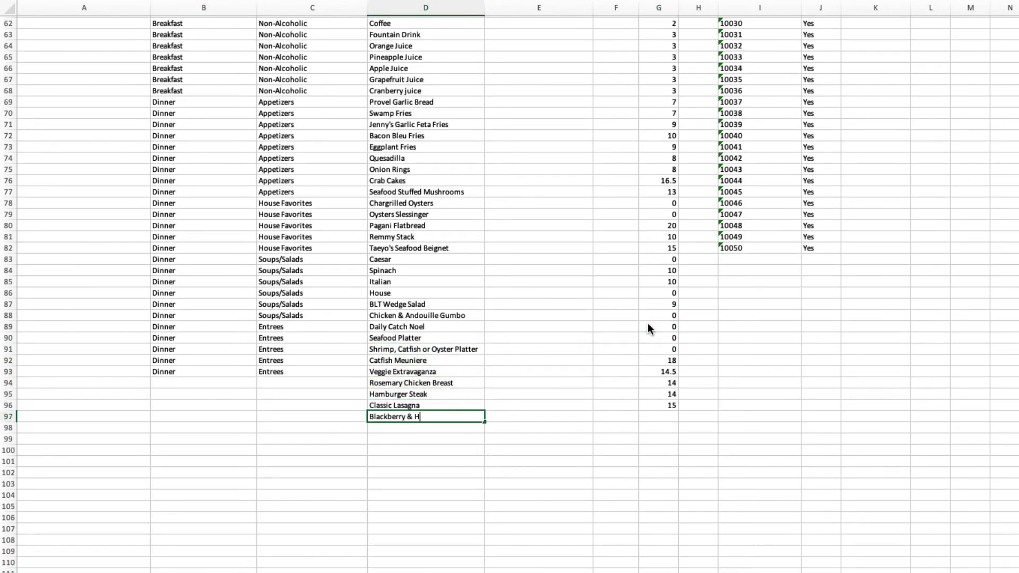
pyautogui.write('Dinner\tSides\tFrench Fries Potato Salad Cole Slaw Sweet Potato Fries Mashed Potatoes & Gravy Veggie Medley 0')
pyautogui.click(661, 422)
pyautogui.write('Dinner\tSides Dinner\tSides Dinner\tSides Dinner\tSides Dinner\tSides Dinner\tPasta\tChicken Parmesan Blackened Shrimp Alfredo Fennel Veal Marsala Pasta Primavera du Jour Dinner Dinner Dinner Dinner Dinner Pasta Pasta Pasta Pasta Pasta')
# Fill colour codes down column K, entering Red for the next rows
pyautogui.scroll(10, 312, 194)
pyautogui.scroll(15, 311, 194)
pyautogui.moveTo(909, 142)
pyautogui.mouseDown()
pyautogui.moveTo(906, 282)
pyautogui.moveTo(921, 405)
pyautogui.mouseUp()
pyautogui.write('Red')
# Add Lunch Poboys: Shrimp, catfish and cochon de lait poboy, each at 14
pyautogui.scroll(-15, 509, 319)
pyautogui.write('Lunch\tPoboys')
pyautogui.click(386, 513)
pyautogui.write('Shrimp poboy catfish poboy cochon de lait poboy 14 14 14')
# Give the final rows colour code yellow and select the values in column G
pyautogui.scroll(-3, 510, 319)
pyautogui.write('yellow')
pyautogui.moveTo(909, 526); pyautogui.dragTo(909, 568)
pyautogui.scroll(20, 717, 55)
pyautogui.click(659, 8)
pyautogui.scroll(-18, 671, 424)
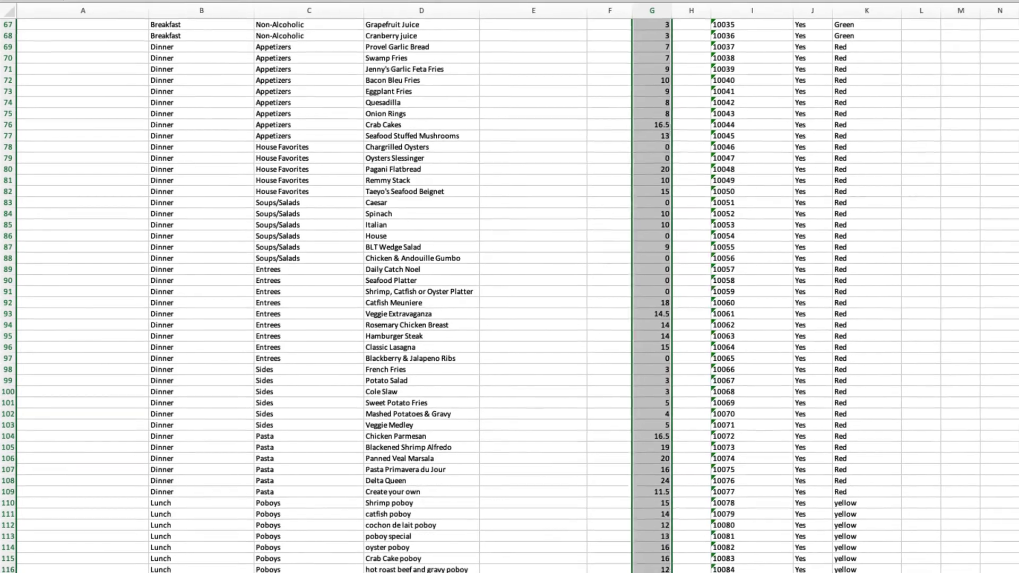
# Move the prices into column F, save as Revel University menu, and reopen the Products import/export page
pyautogui.moveTo(633, 319); pyautogui.dragTo(589, 318)
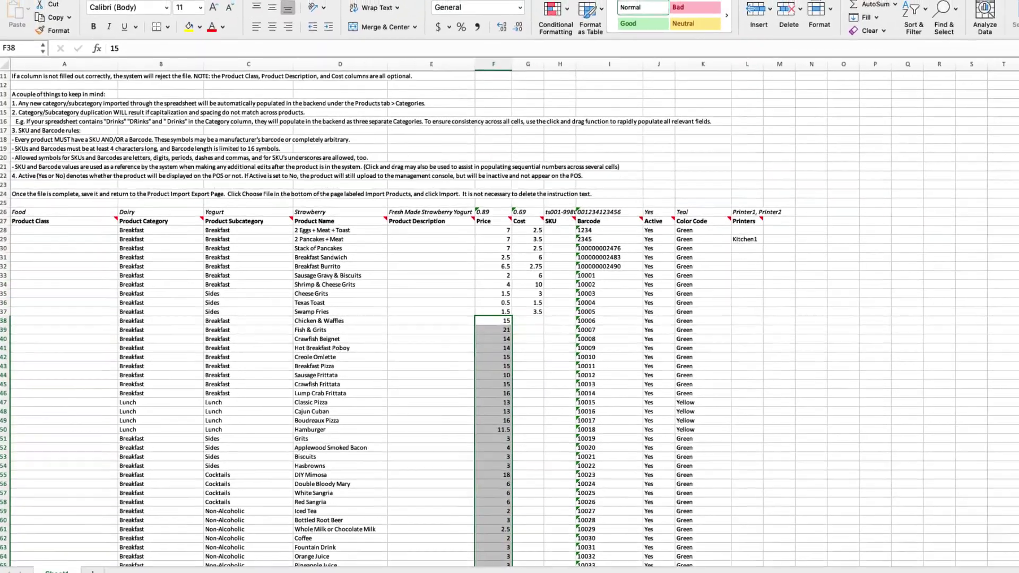
pyautogui.click(72, 0)
pyautogui.click(82, 55)
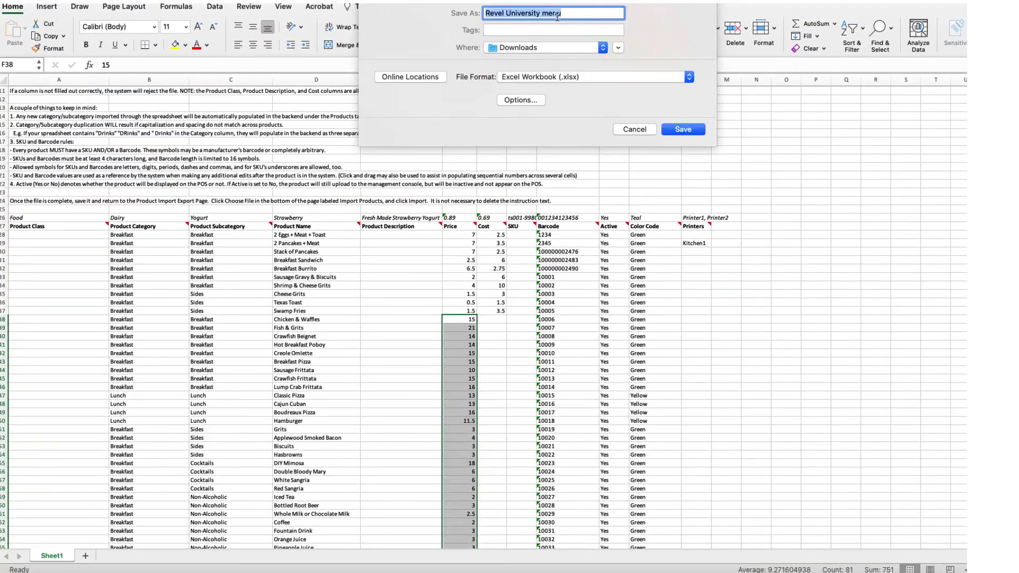
pyautogui.click(693, 128)
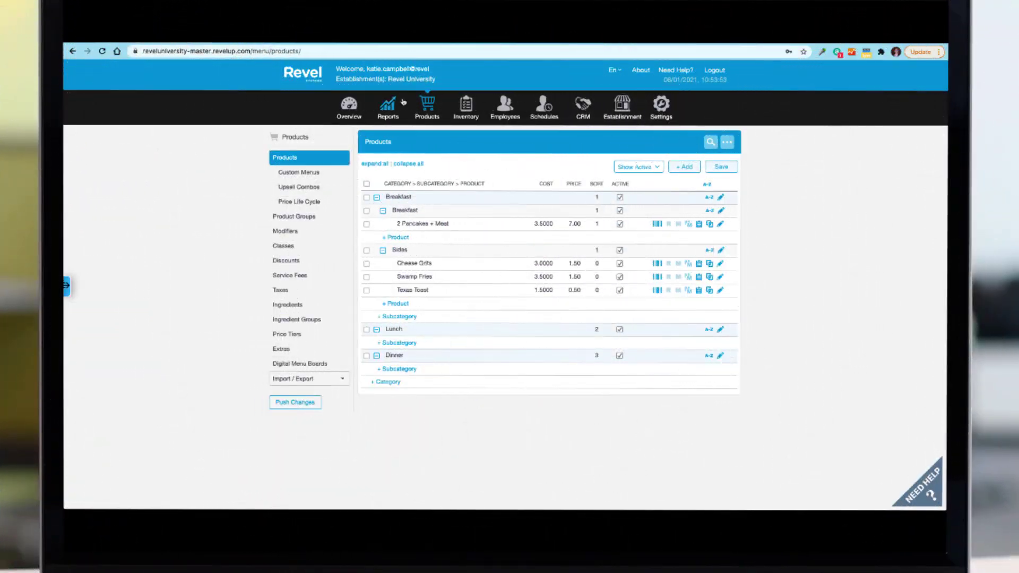
pyautogui.click(333, 384)
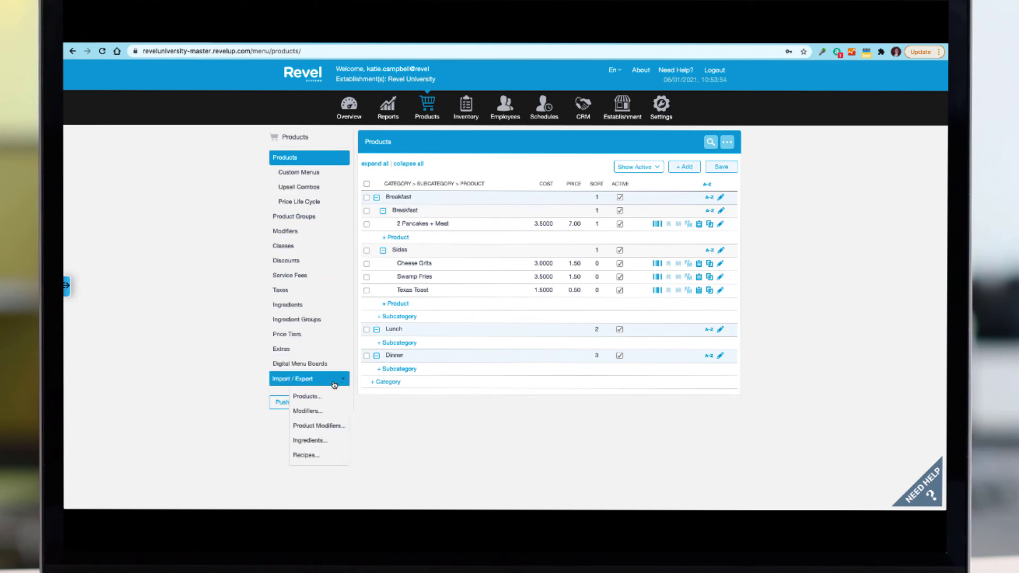
pyautogui.click(307, 396)
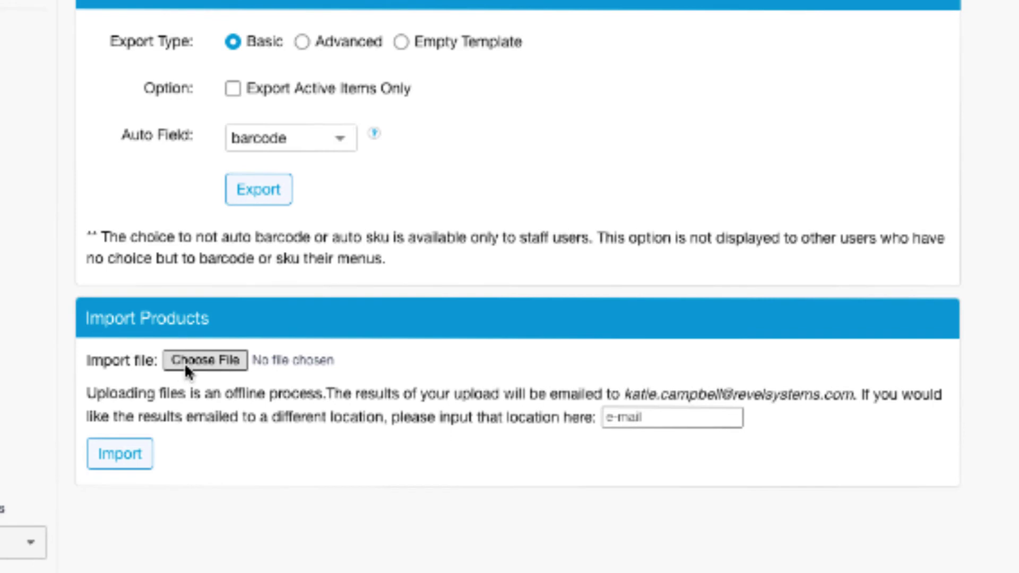
# Import Revel University menu.xlsx and expand all categories in the Products list
pyautogui.click(185, 362)
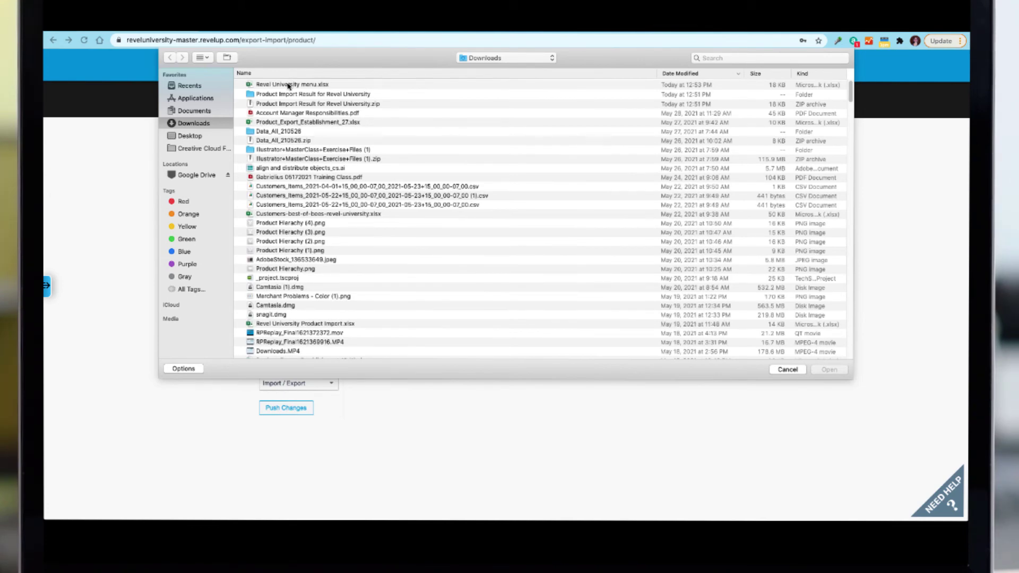
pyautogui.doubleClick(288, 86)
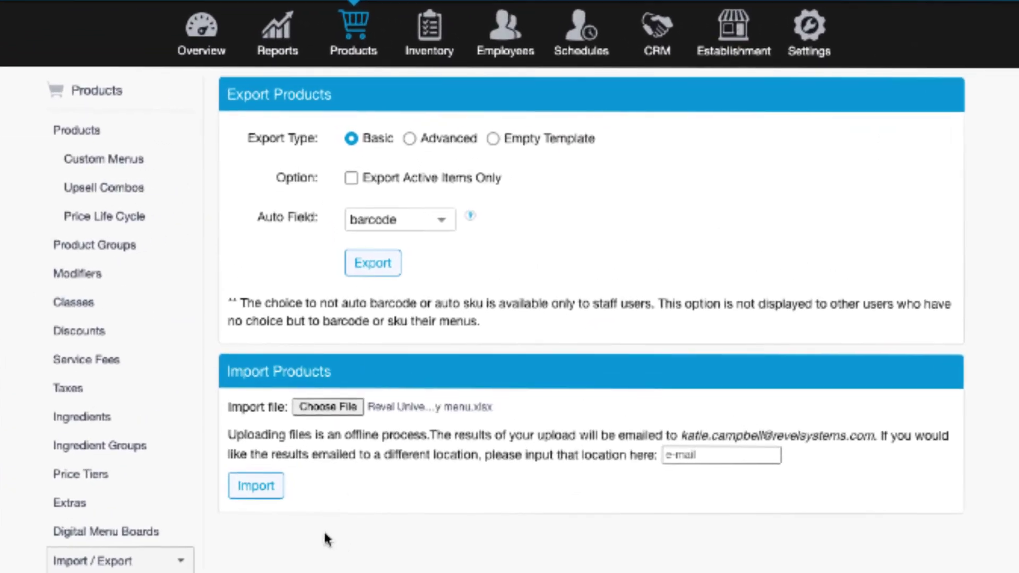
pyautogui.click(250, 486)
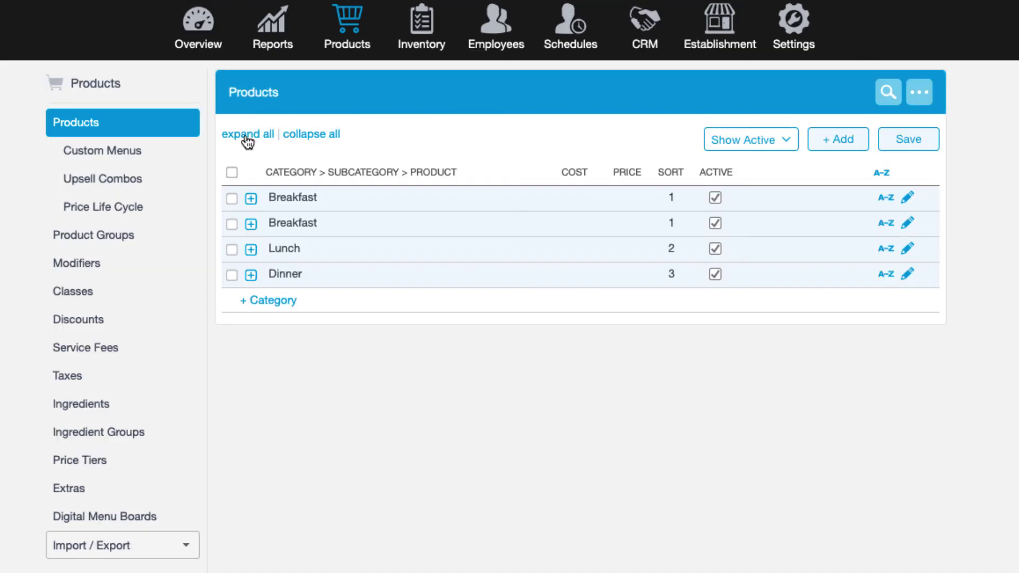
pyautogui.click(245, 135)
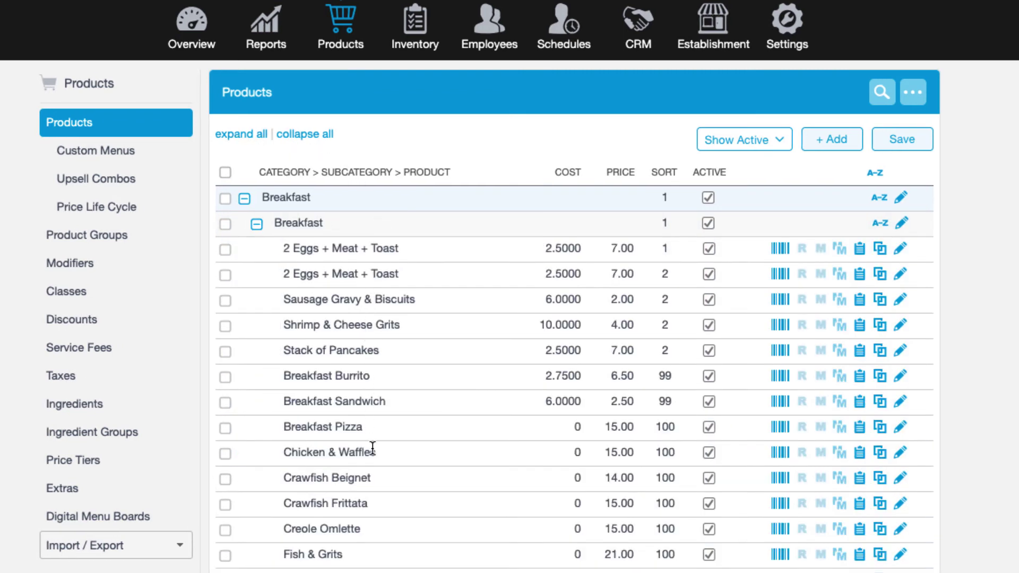
# Scroll through the expanded Products list down to the Dinner appetizers and entrees
pyautogui.scroll(-3, 509, 287)
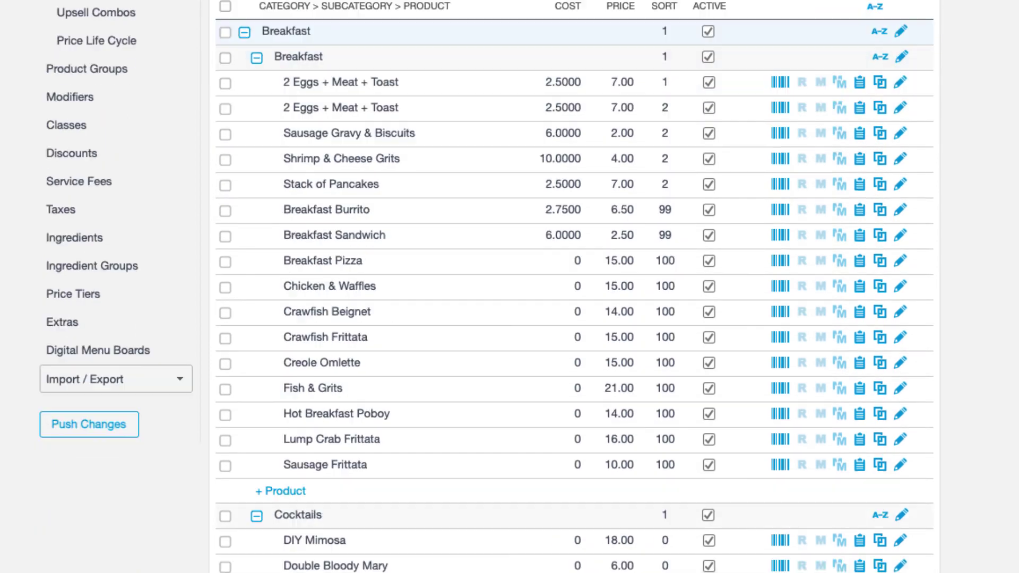
pyautogui.scroll(-2, 509, 286)
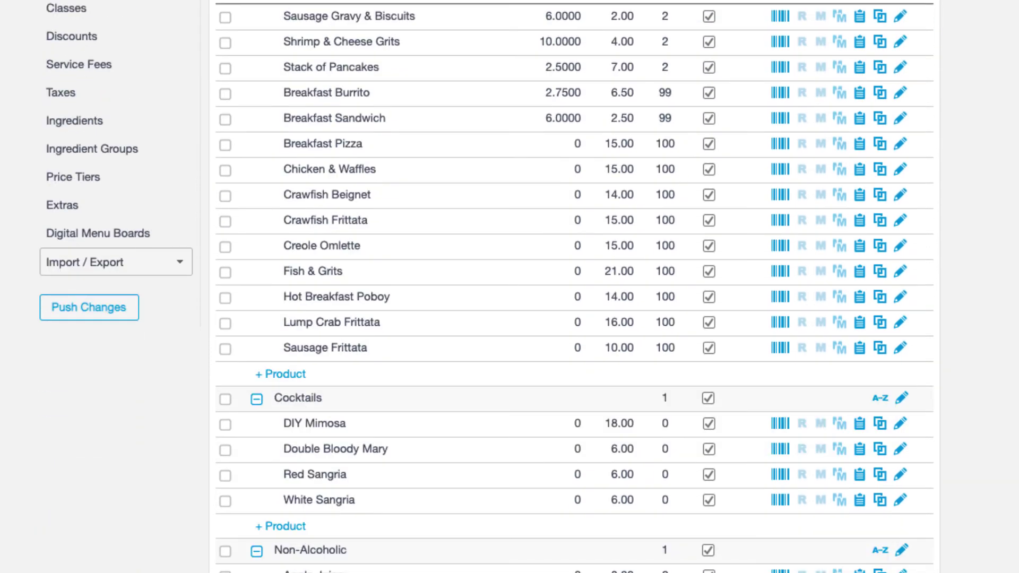
pyautogui.scroll(-8, 509, 287)
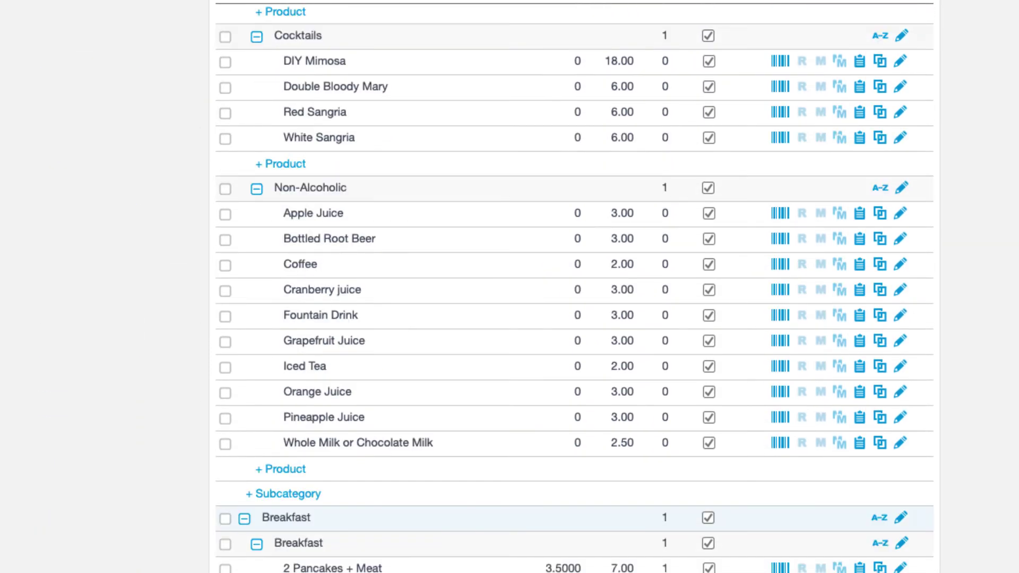
pyautogui.scroll(-13, 509, 286)
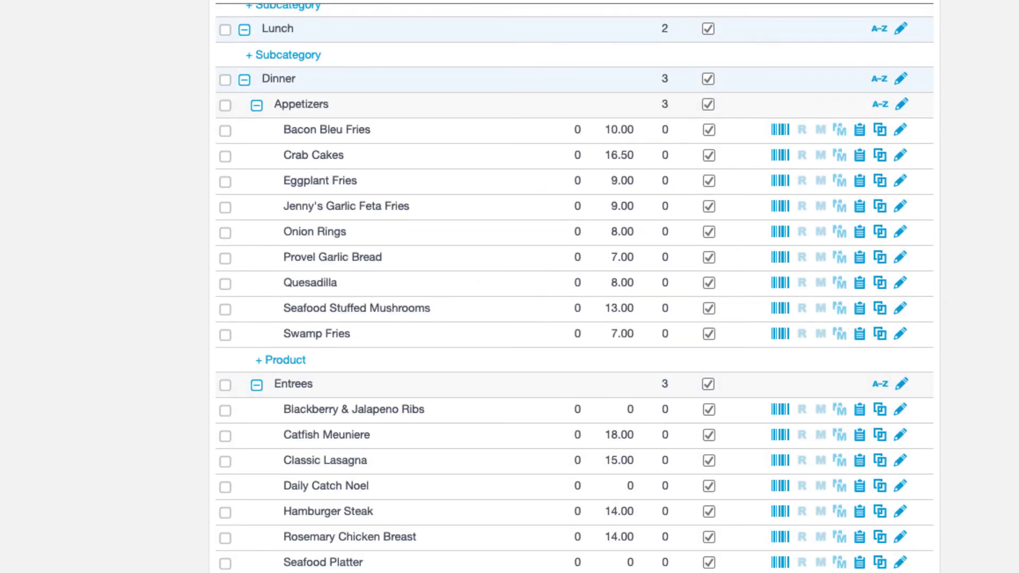
pyautogui.scroll(-3, 510, 287)
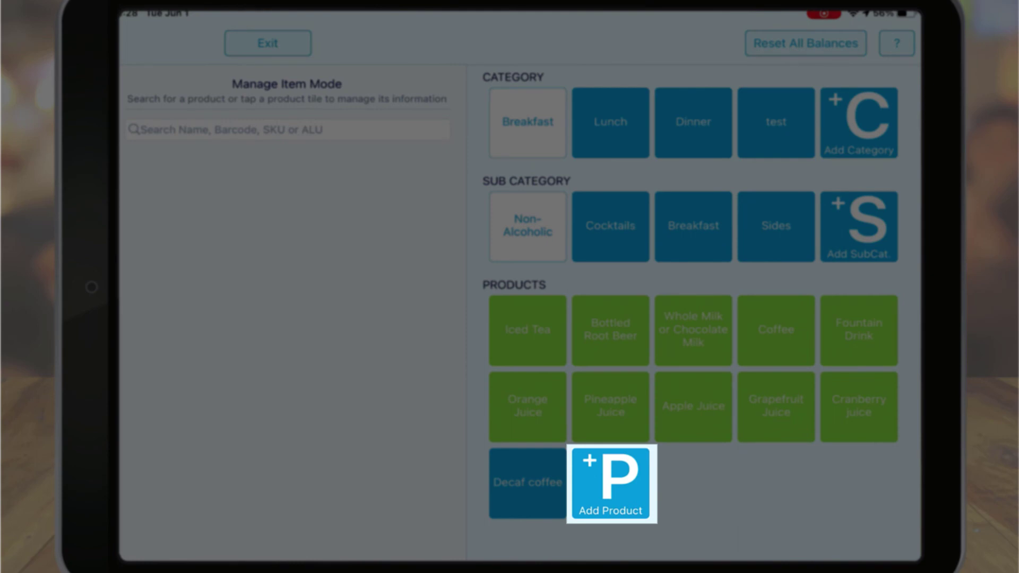
# Create and save a product named Tomato juice with price 3.00
pyautogui.click(610, 483)
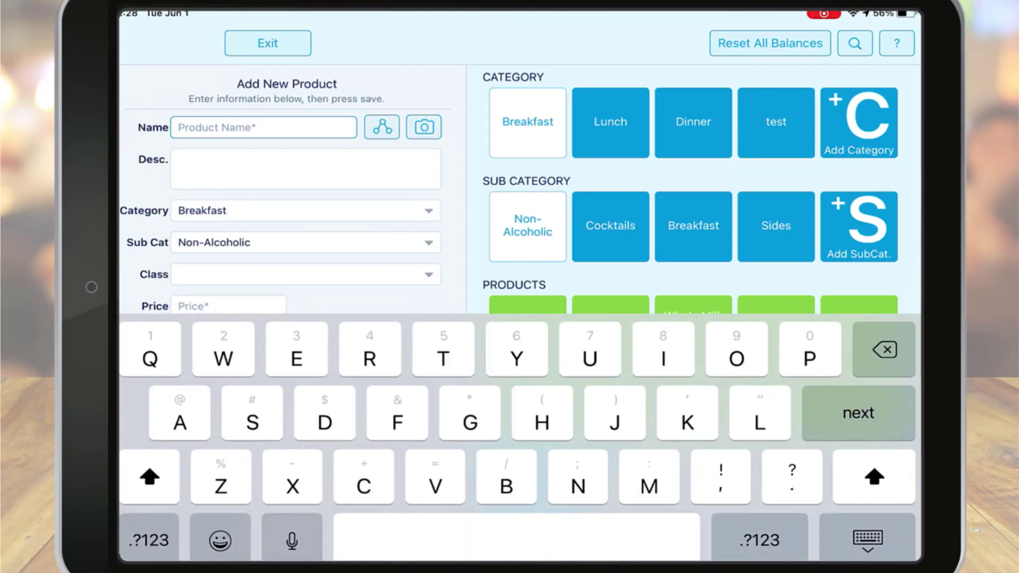
pyautogui.write('Tomato juice')
pyautogui.click(868, 541)
pyautogui.click(228, 307)
pyautogui.write('3')
pyautogui.click(728, 471)
pyautogui.click(885, 540)
pyautogui.click(398, 532)
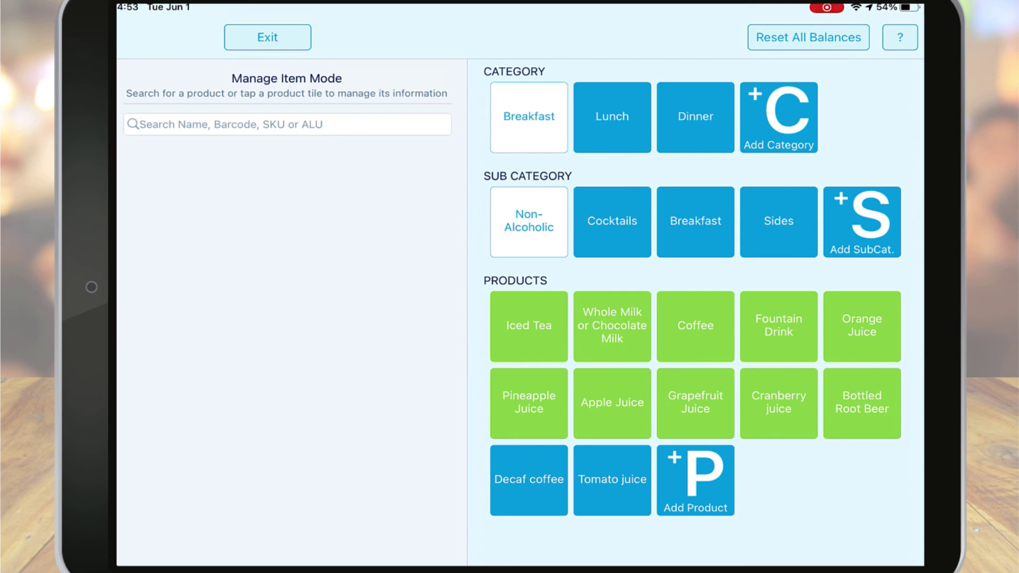
# Create a Desserts category with a Desserts subcategory
pyautogui.click(778, 117)
pyautogui.write('Desserts')
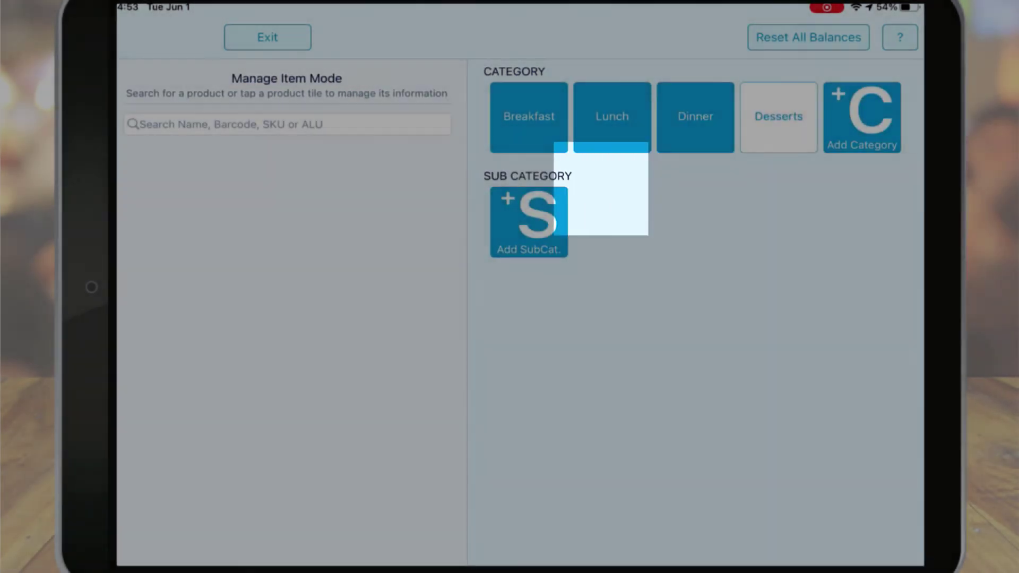
pyautogui.write('Desserts')
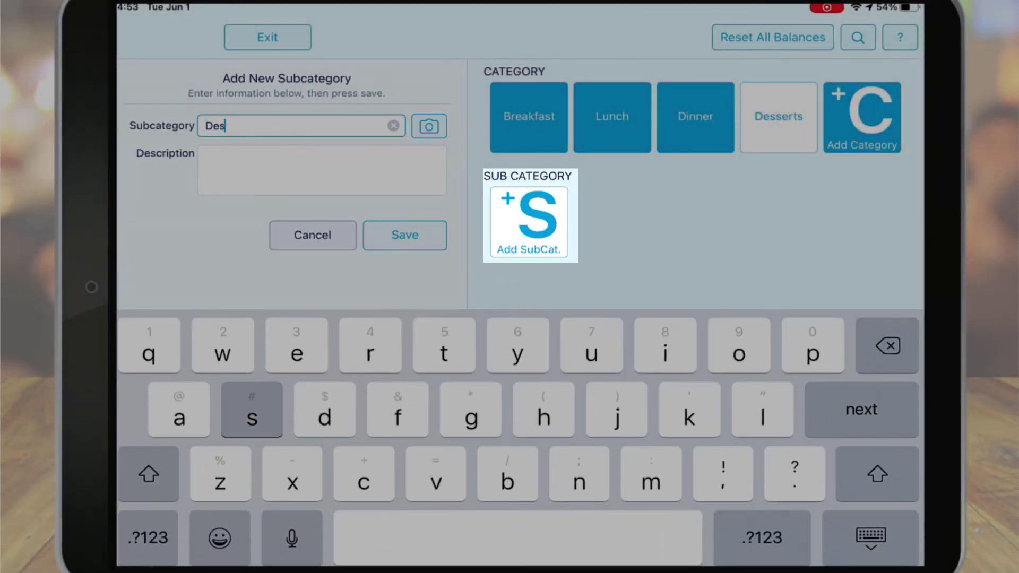
pyautogui.click(405, 236)
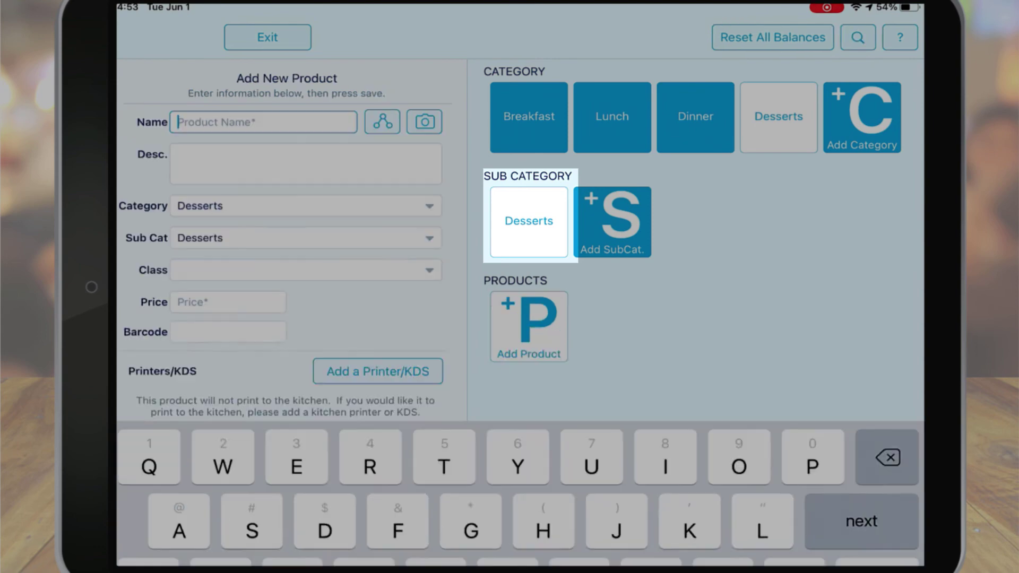
# Add an Apple pie product priced 4.50 to Desserts and save it
pyautogui.write('Apple pie')
pyautogui.click(229, 302)
pyautogui.write('4.50')
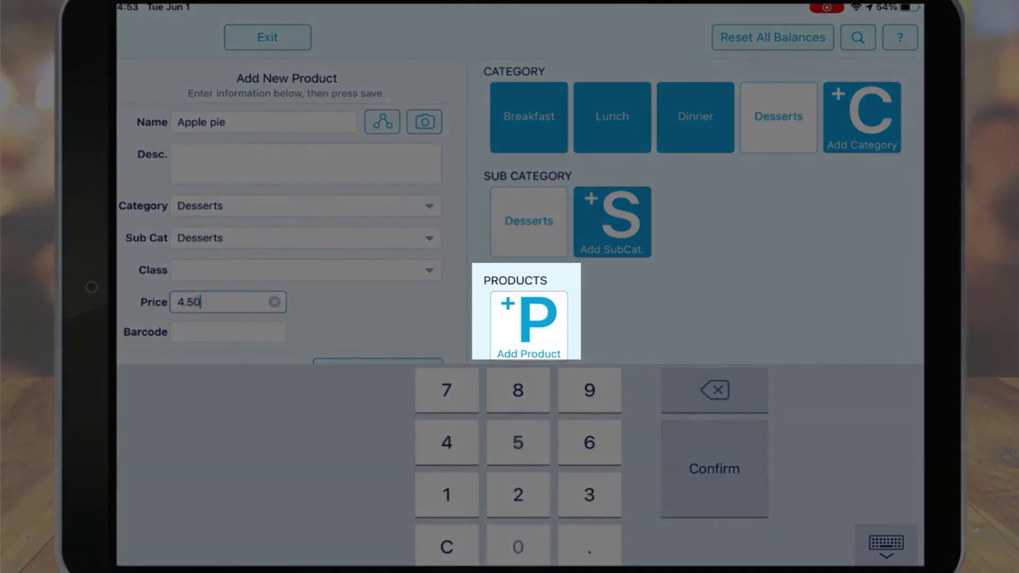
pyautogui.press('Return')
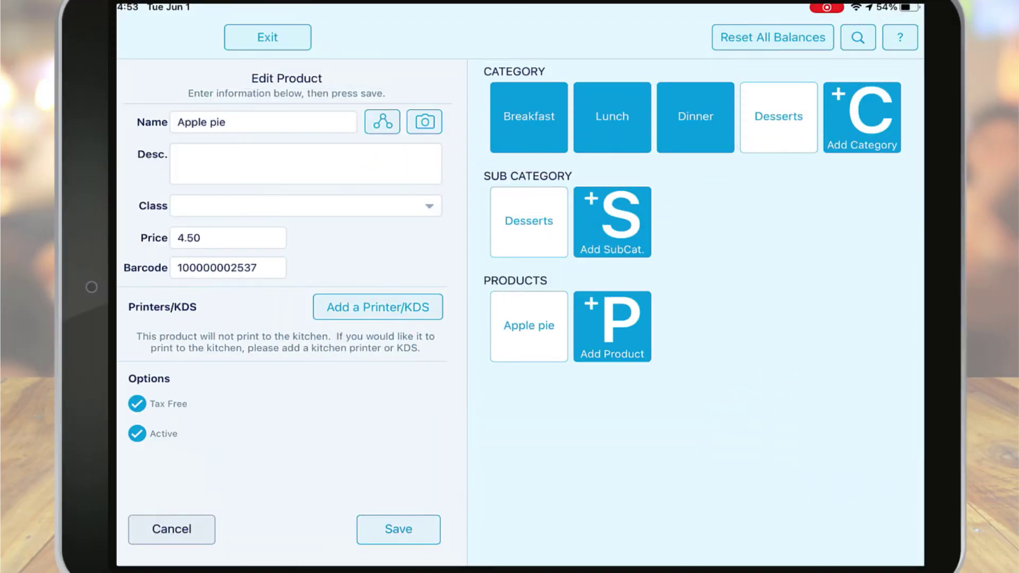
pyautogui.click(398, 529)
pyautogui.click(566, 293)
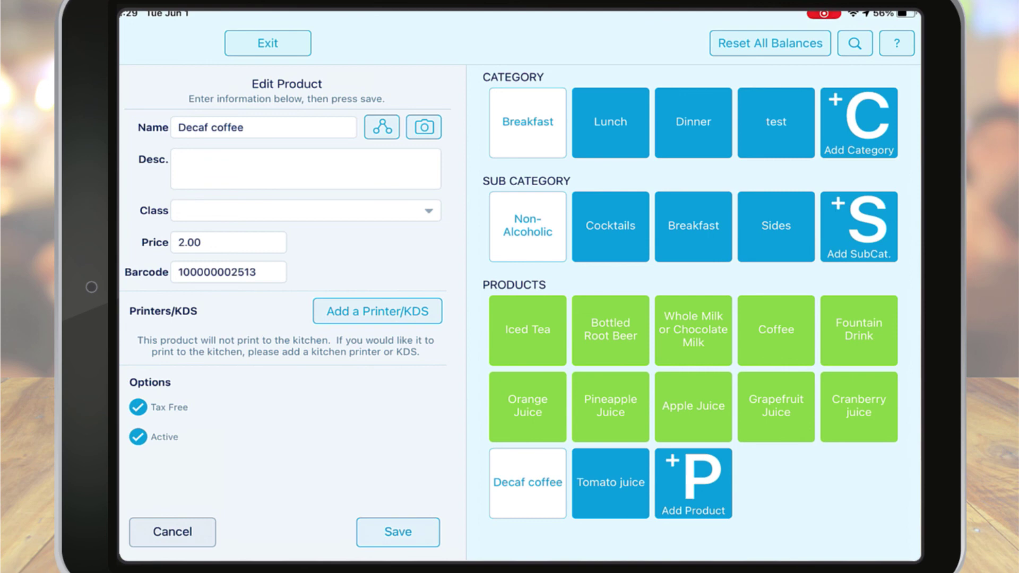
# Edit the Bottled Root Beer product and confirm the successful save
pyautogui.click(528, 329)
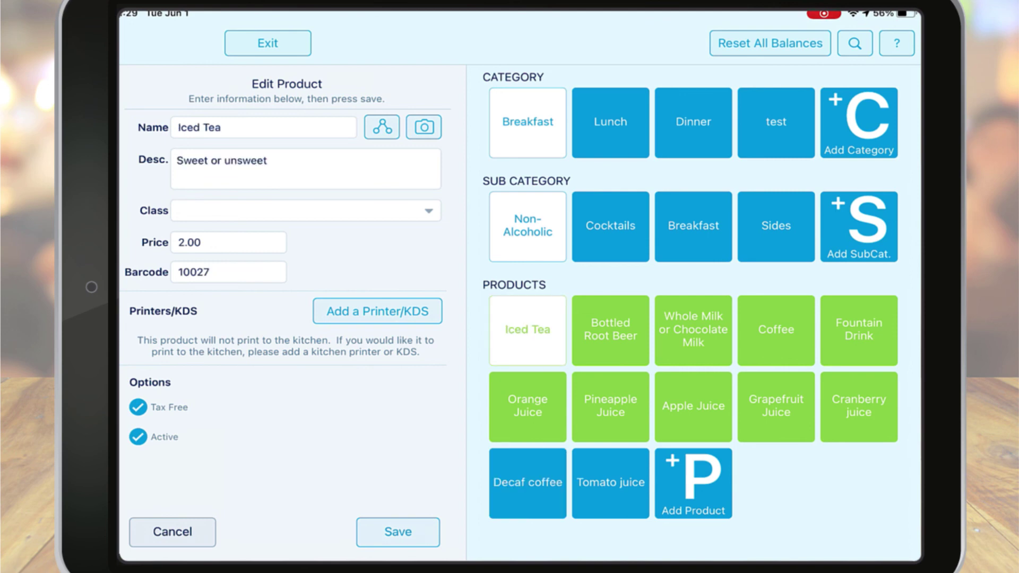
pyautogui.click(610, 329)
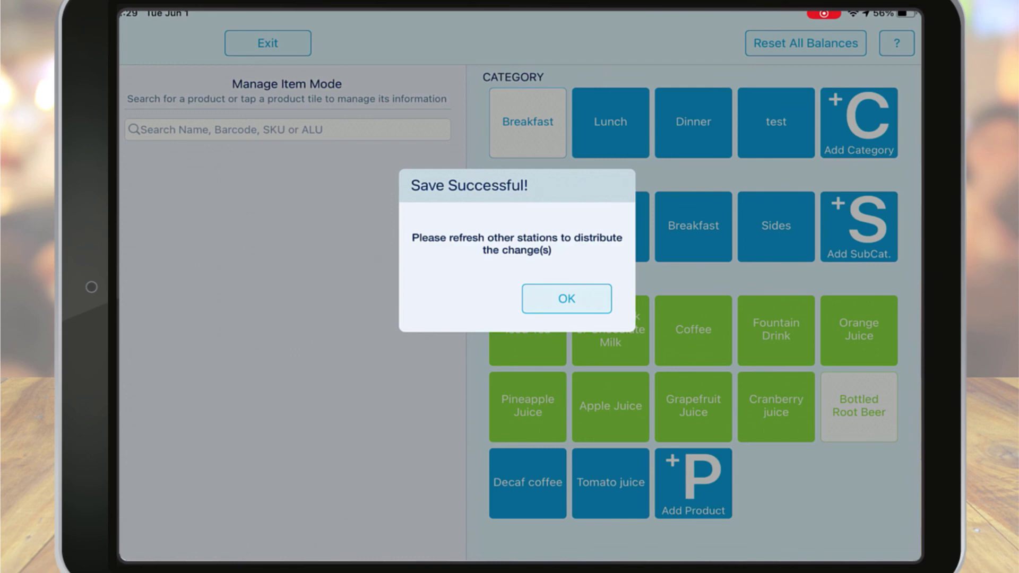
pyautogui.click(566, 298)
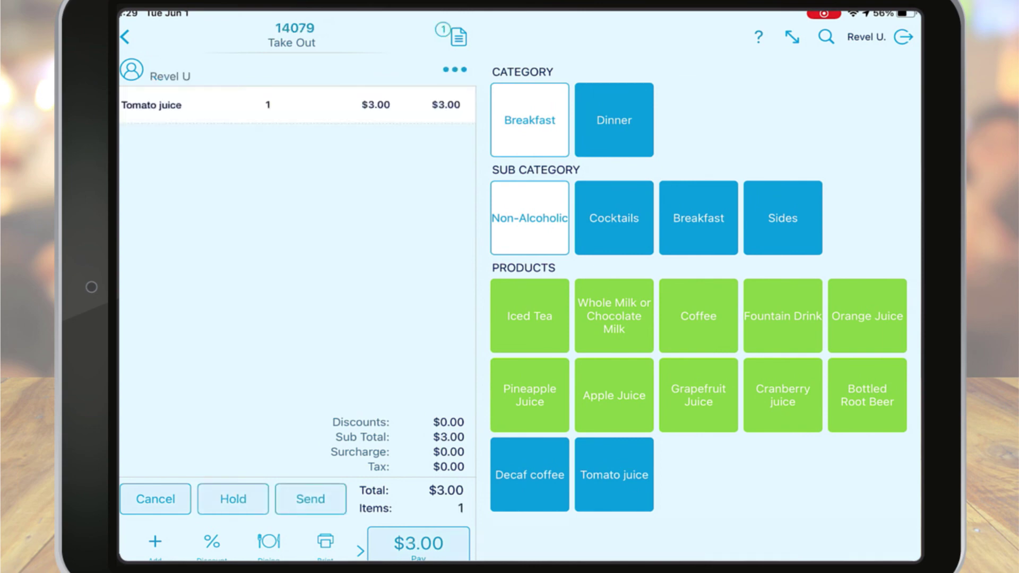
# Add Dinner items Chicken Parmesan, Pasta Primavera du Jour and Seafood Platter to the order
pyautogui.click(614, 120)
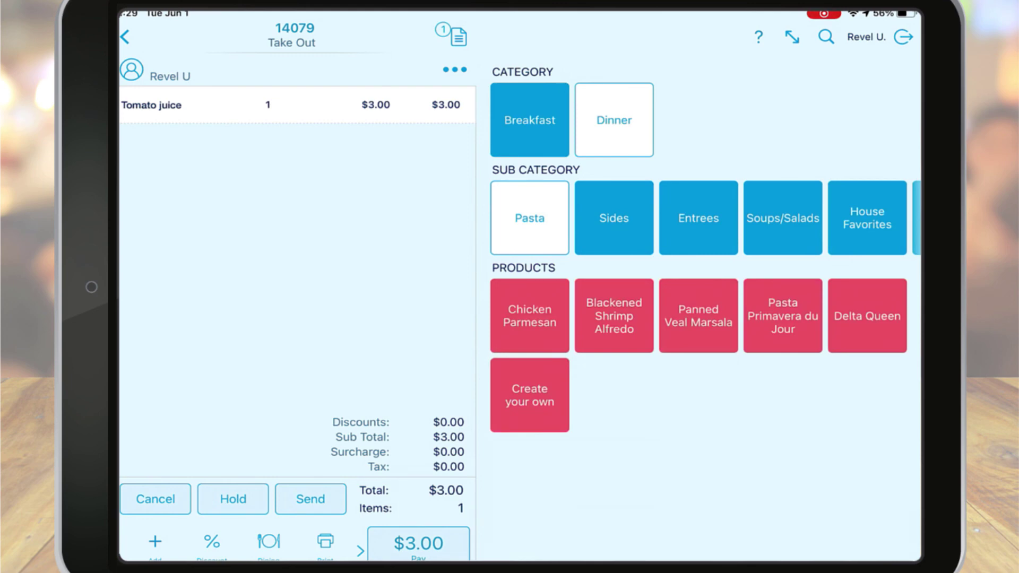
pyautogui.click(530, 316)
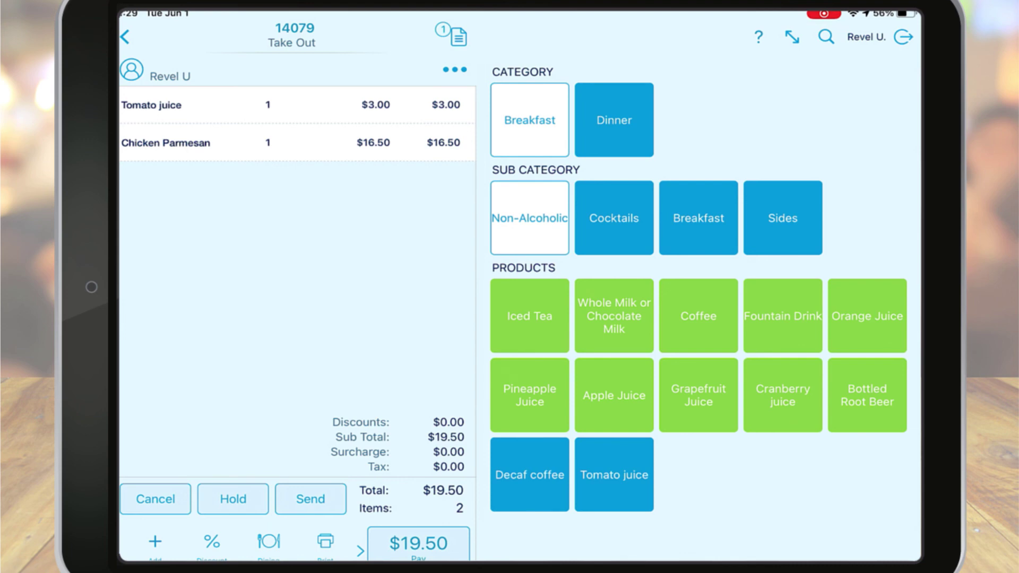
pyautogui.click(614, 120)
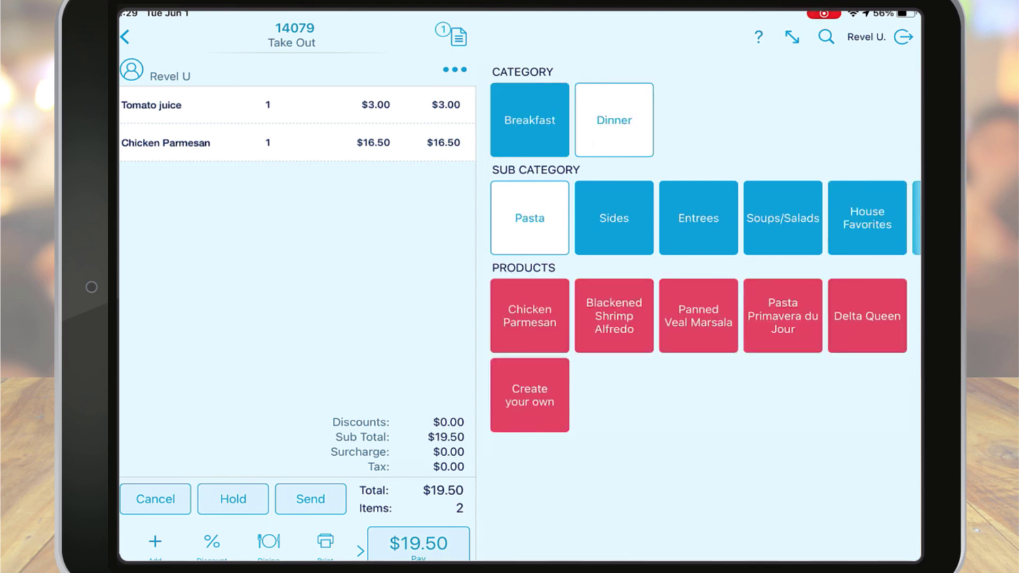
pyautogui.click(782, 316)
pyautogui.click(614, 120)
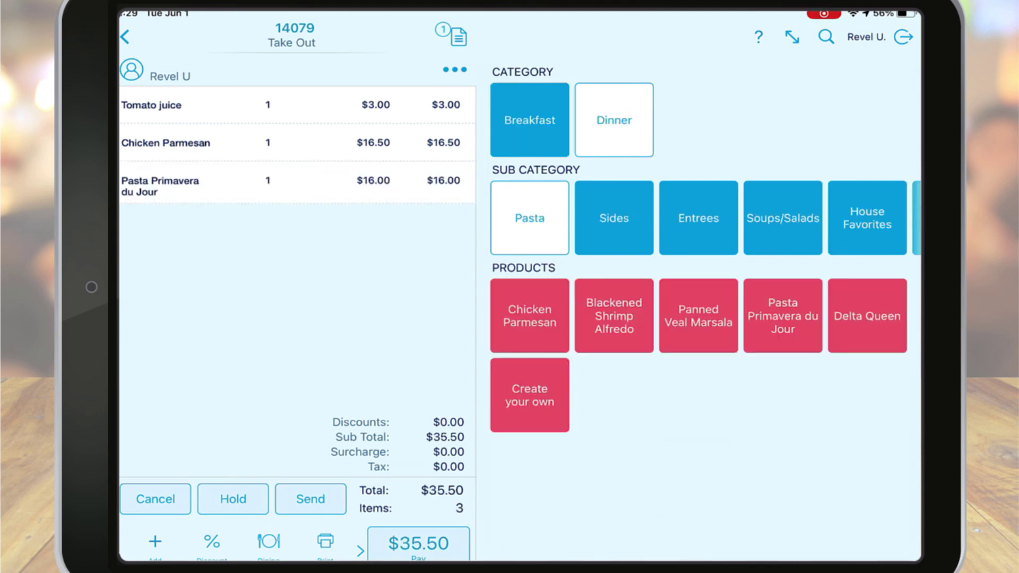
pyautogui.click(699, 218)
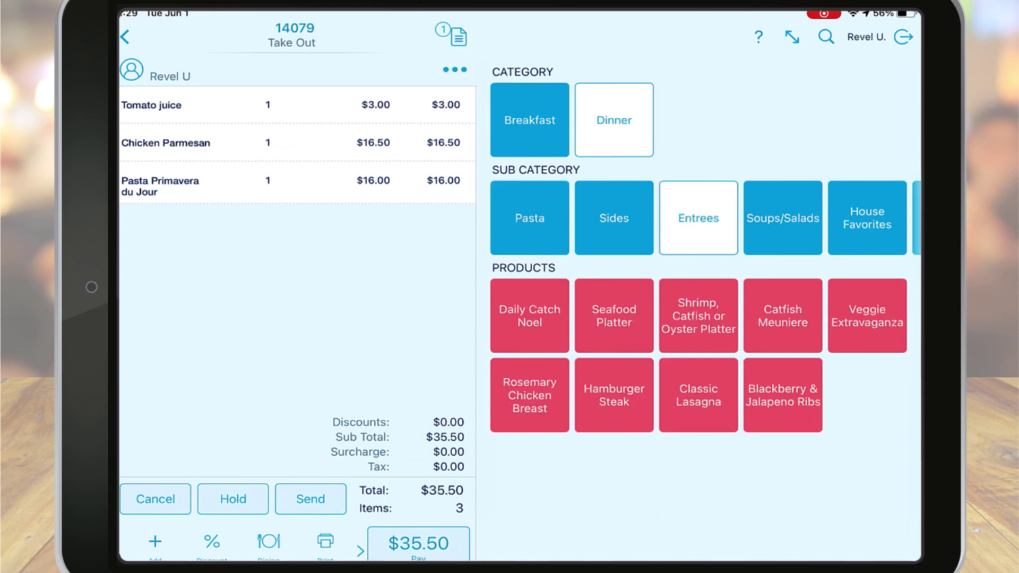
pyautogui.click(614, 315)
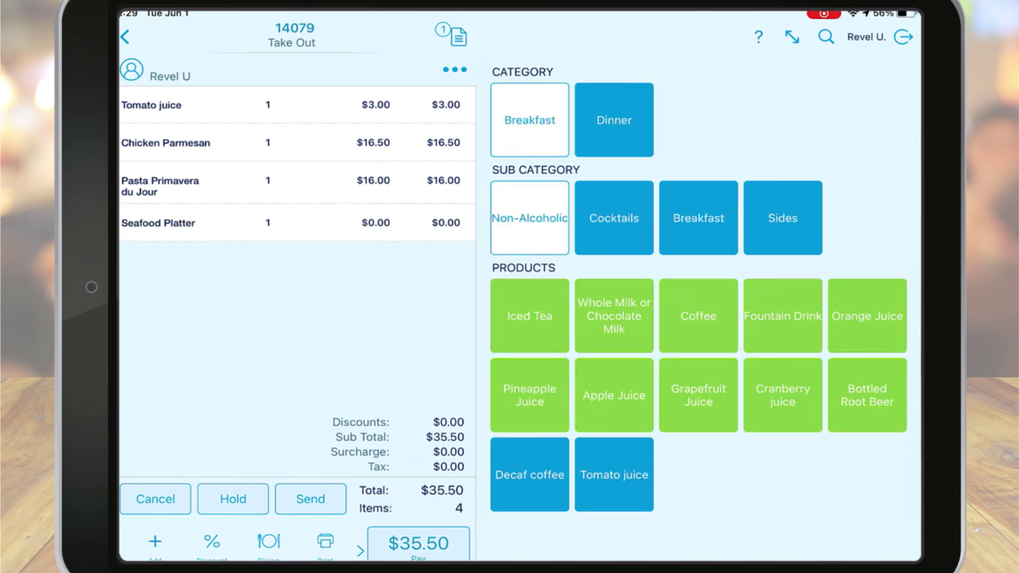